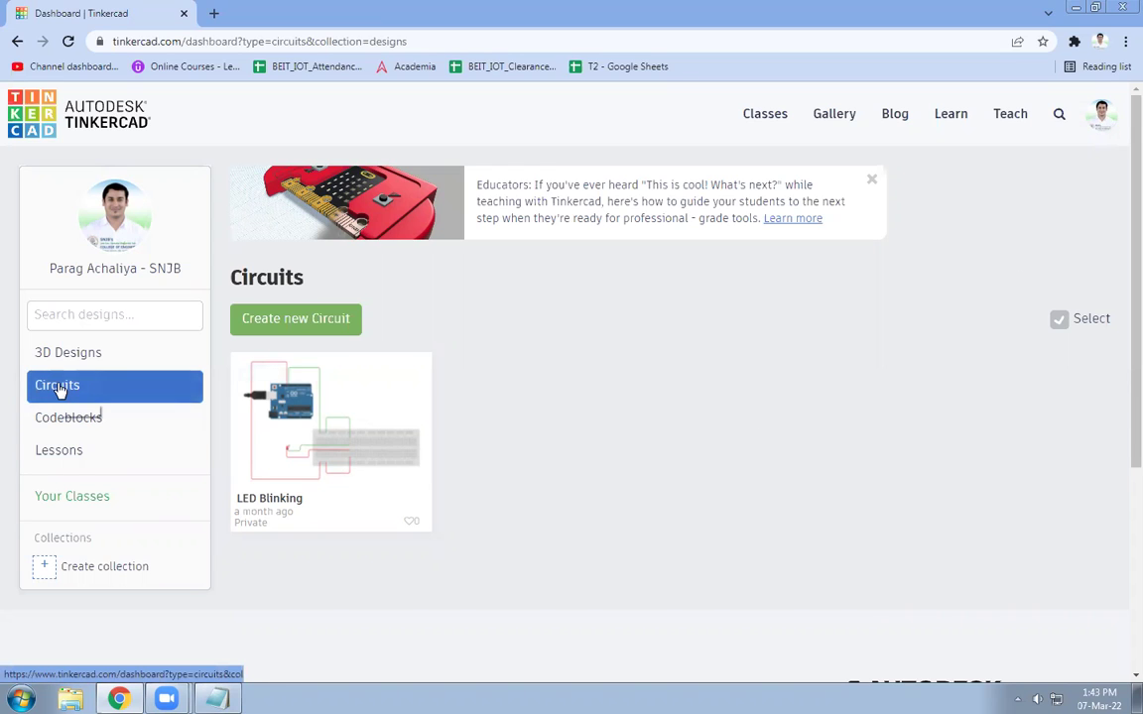
Step: Create a new blank circuit design, which opens as 'Smooth Gaaris-Bombul'
{"action": "left_click", "coordinate": [292, 325]}
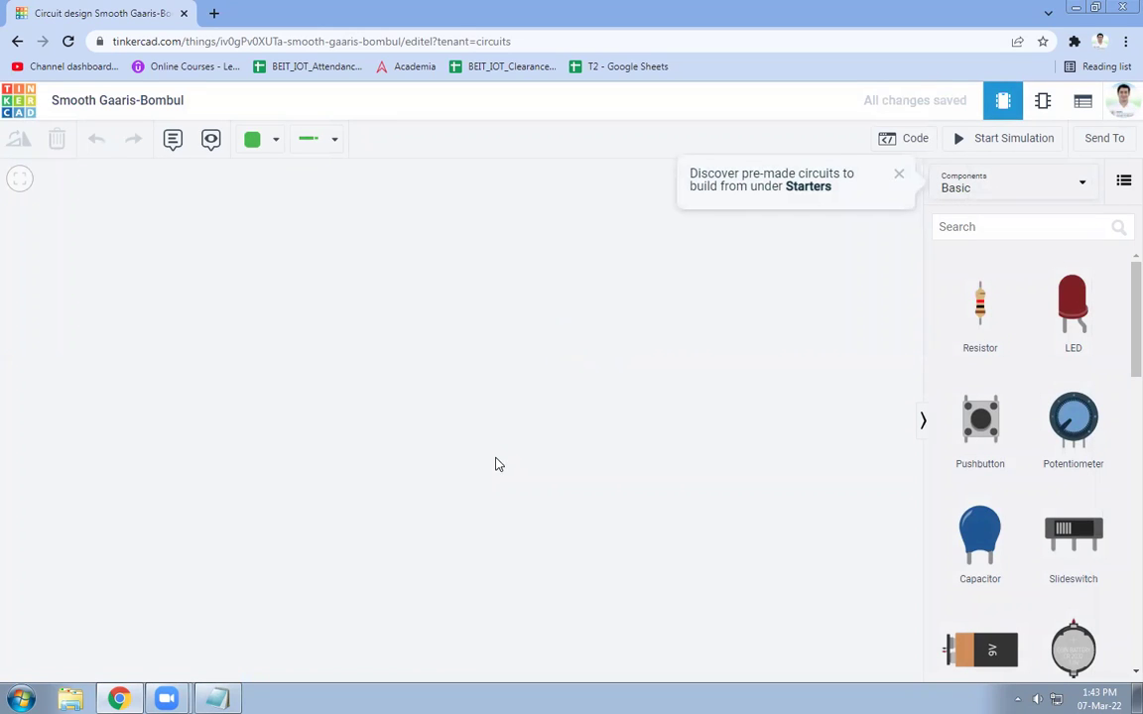
Step: Search the components for 'arduino' and drag an Arduino Uno R3 onto the canvas
{"action": "left_click", "coordinate": [992, 224]}
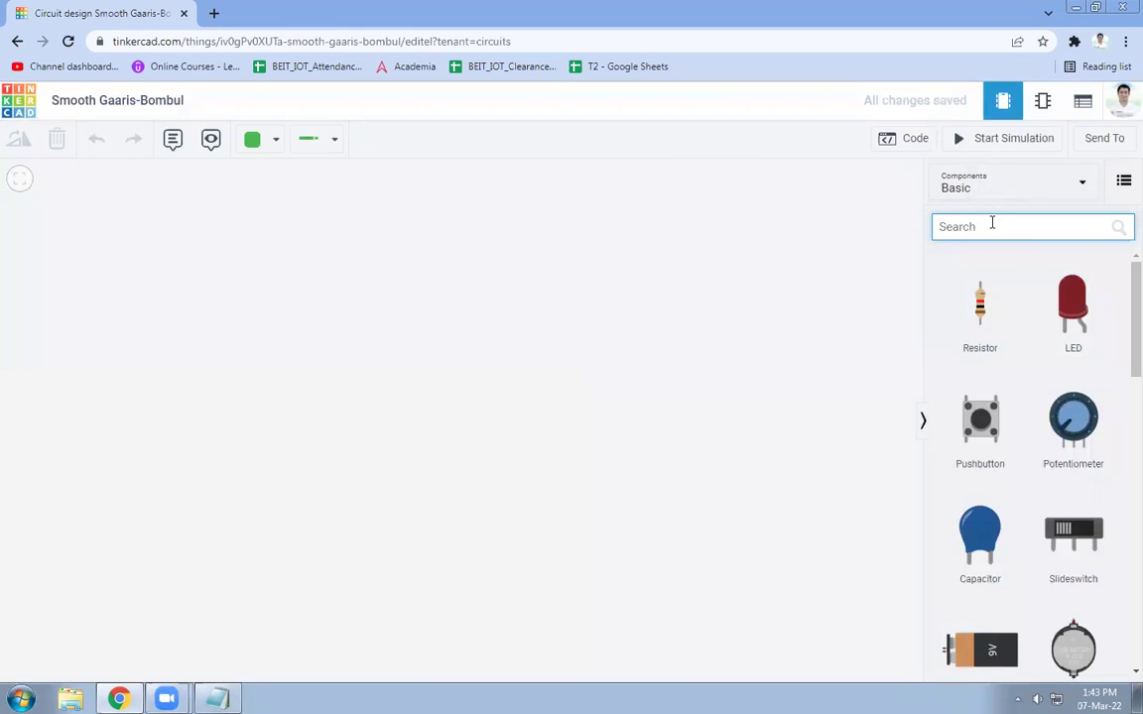
{"action": "type", "text": "ard"}
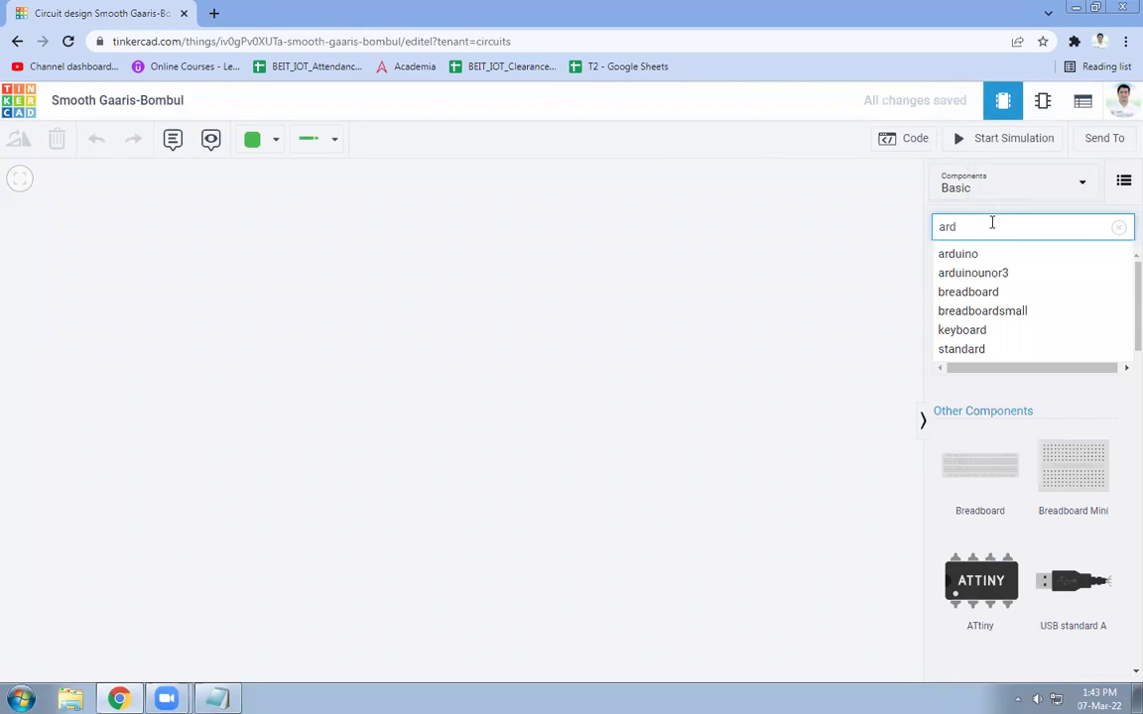
{"action": "left_click", "coordinate": [990, 254]}
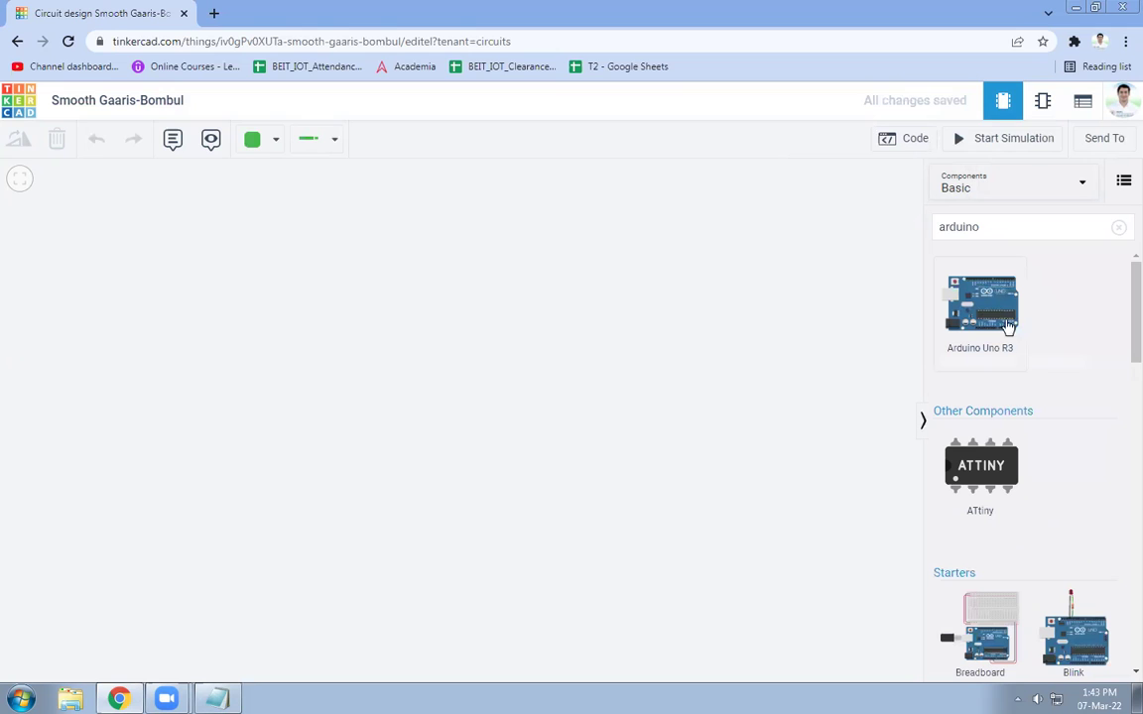
{"action": "left_click_drag", "start_coordinate": [996, 330], "coordinate": [637, 462]}
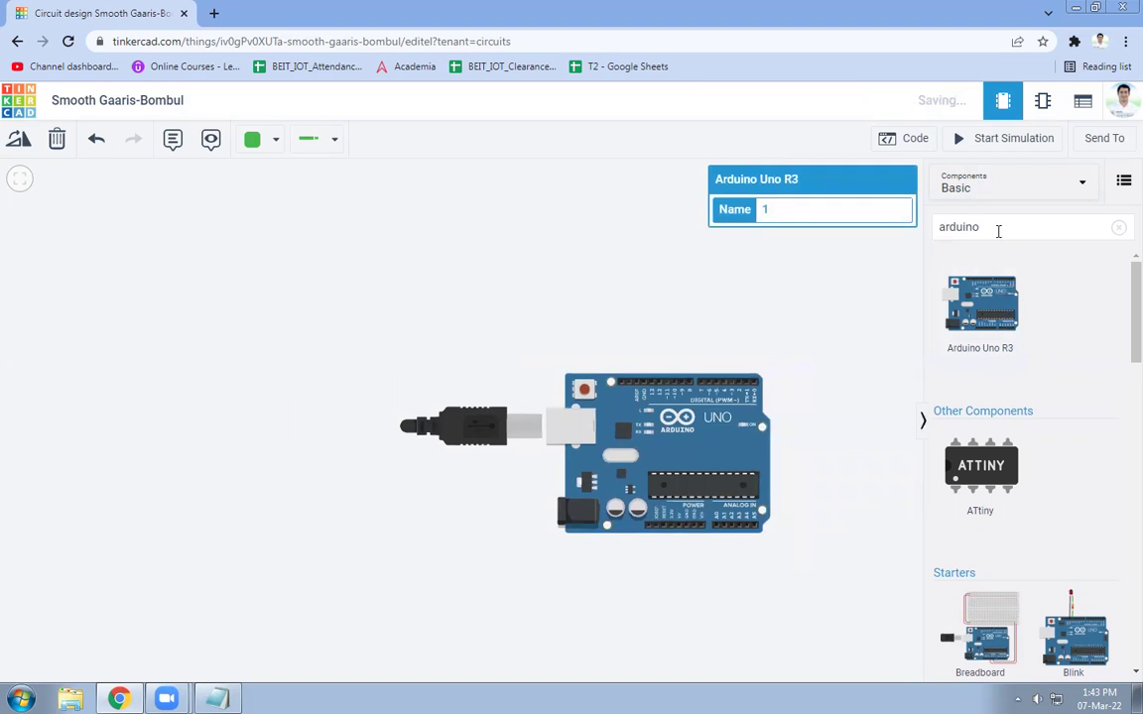
Step: Search 'temp' and place a TMP36 temperature sensor to the left of the Arduino
{"action": "double_click", "coordinate": [937, 230]}
{"action": "type", "text": "re"}
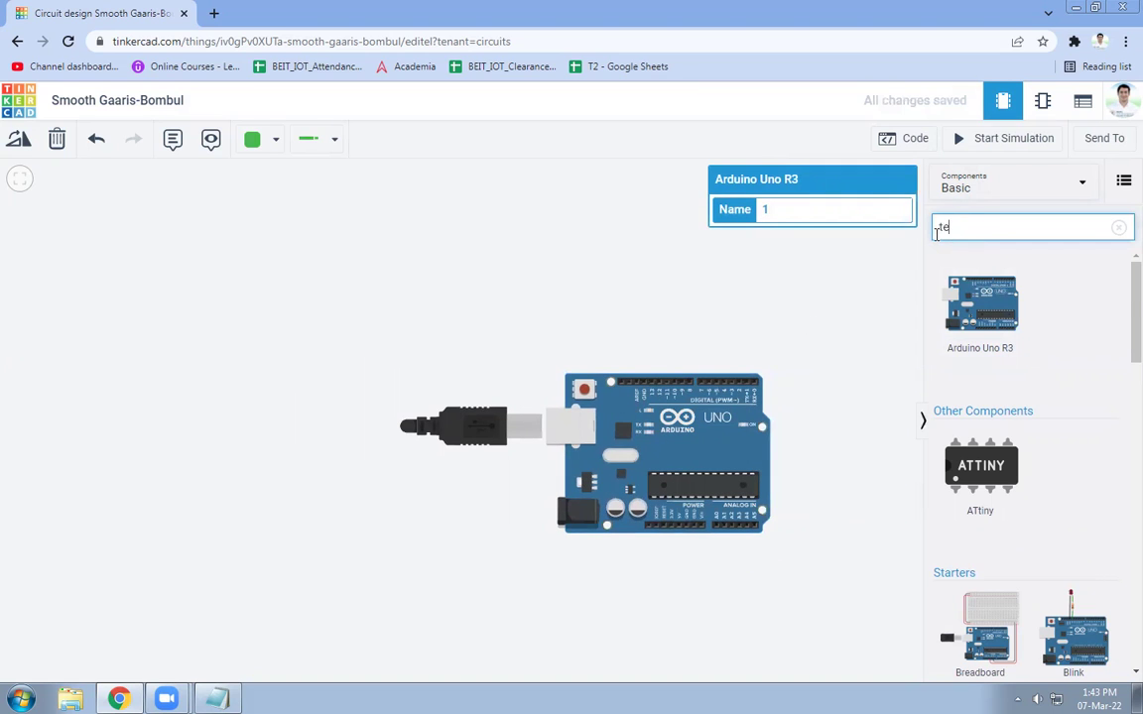
{"action": "type", "text": "mp"}
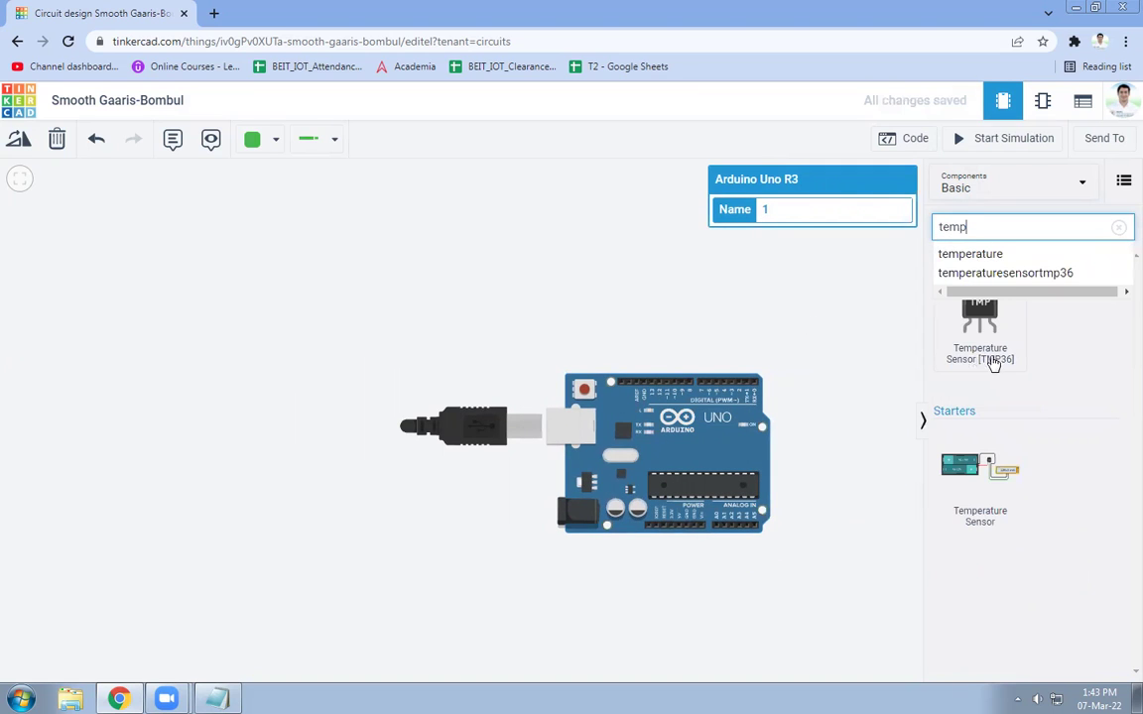
{"action": "left_click_drag", "start_coordinate": [993, 364], "coordinate": [198, 339]}
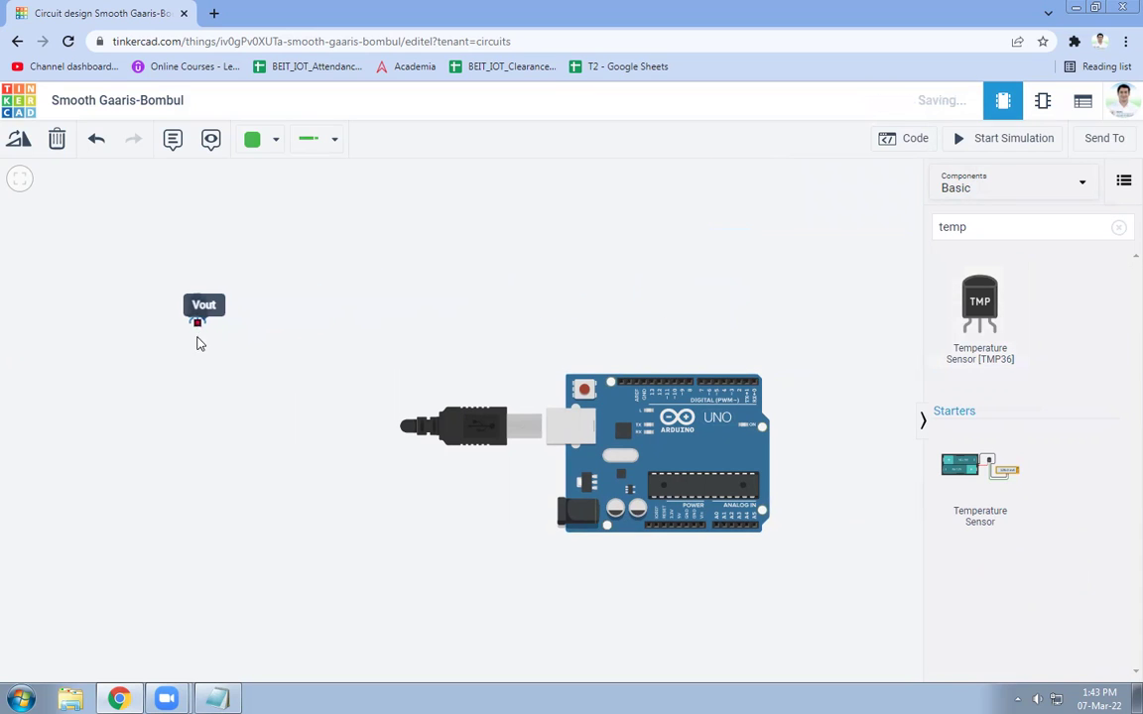
{"action": "left_click", "coordinate": [763, 261]}
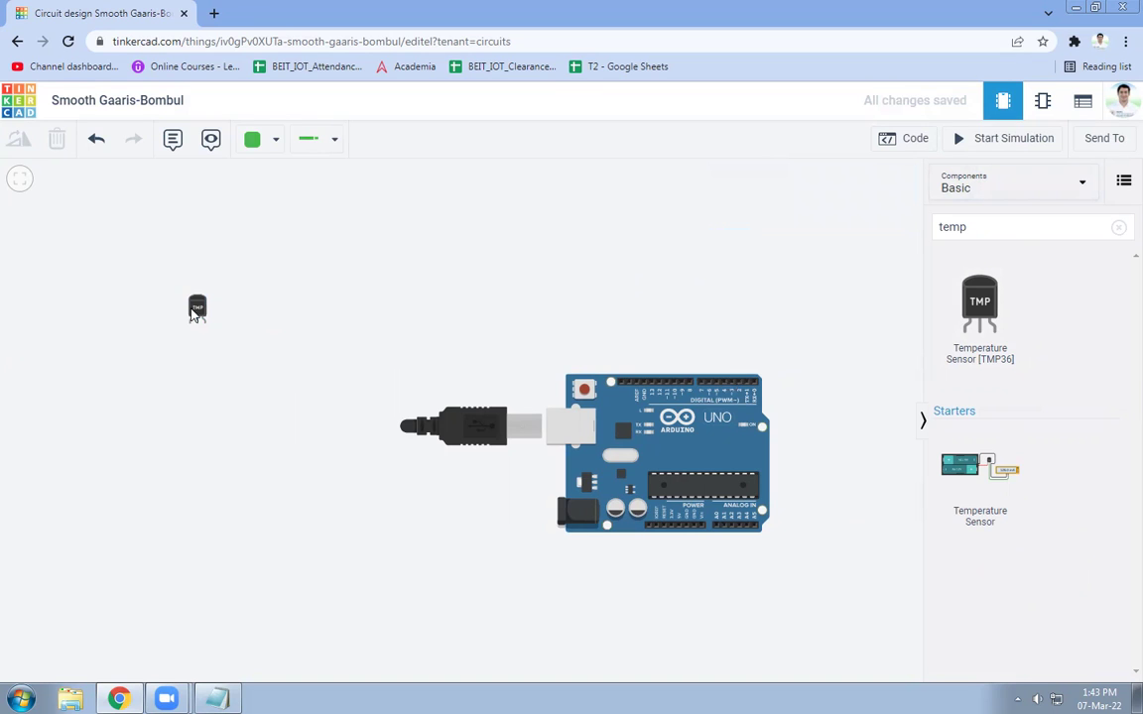
{"action": "left_click_drag", "start_coordinate": [198, 314], "coordinate": [306, 327]}
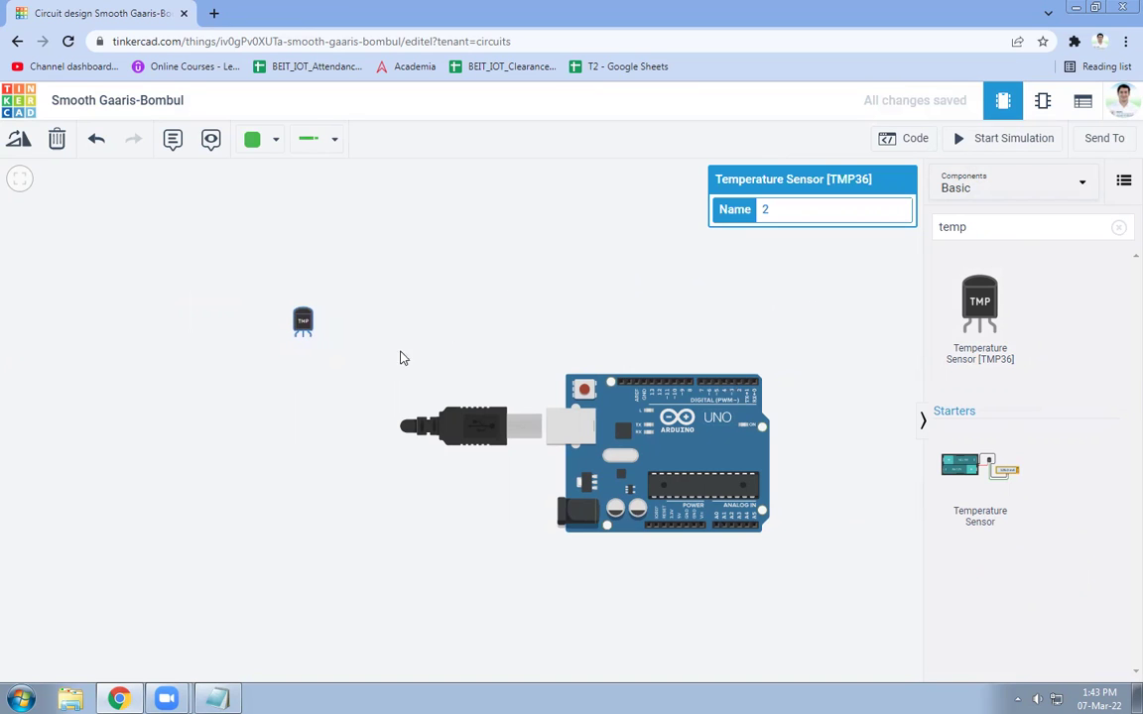
Step: Nudge the Arduino up and move the TMP36 sensor higher, to the board's upper left
{"action": "scroll", "coordinate": [385, 360], "scroll_direction": "up", "scroll_amount": 2}
{"action": "scroll", "coordinate": [385, 360], "scroll_direction": "down", "scroll_amount": 2}
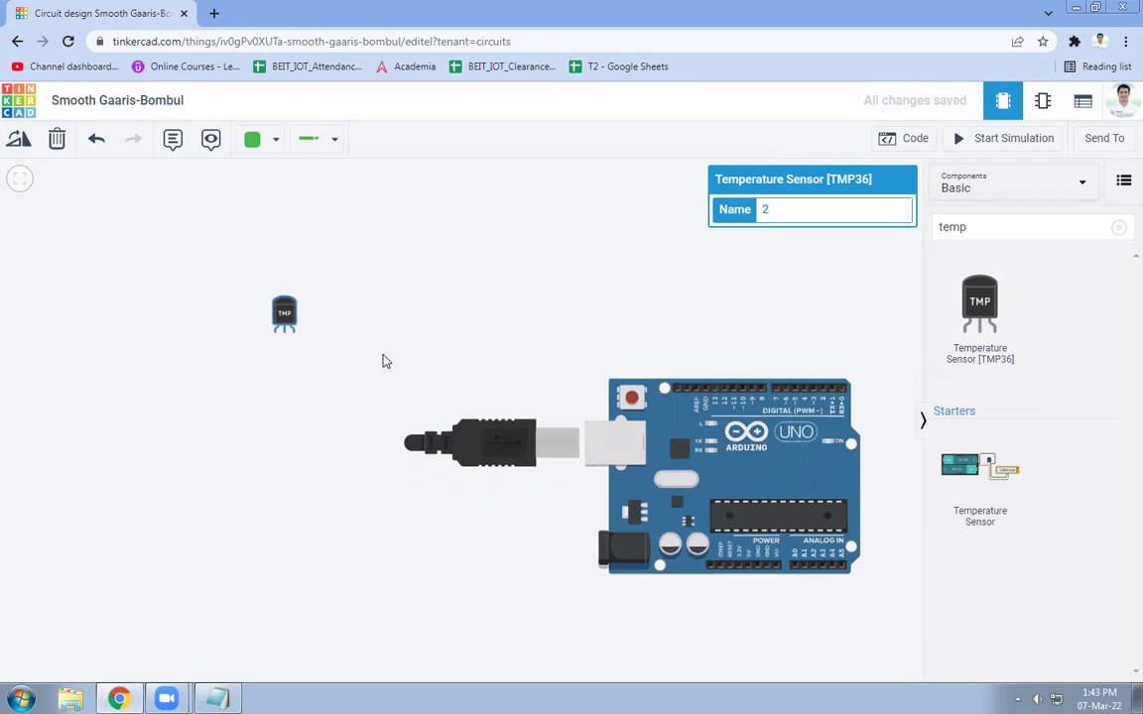
{"action": "left_click_drag", "start_coordinate": [650, 428], "coordinate": [645, 386]}
{"action": "scroll", "coordinate": [294, 342], "scroll_direction": "up", "scroll_amount": 3}
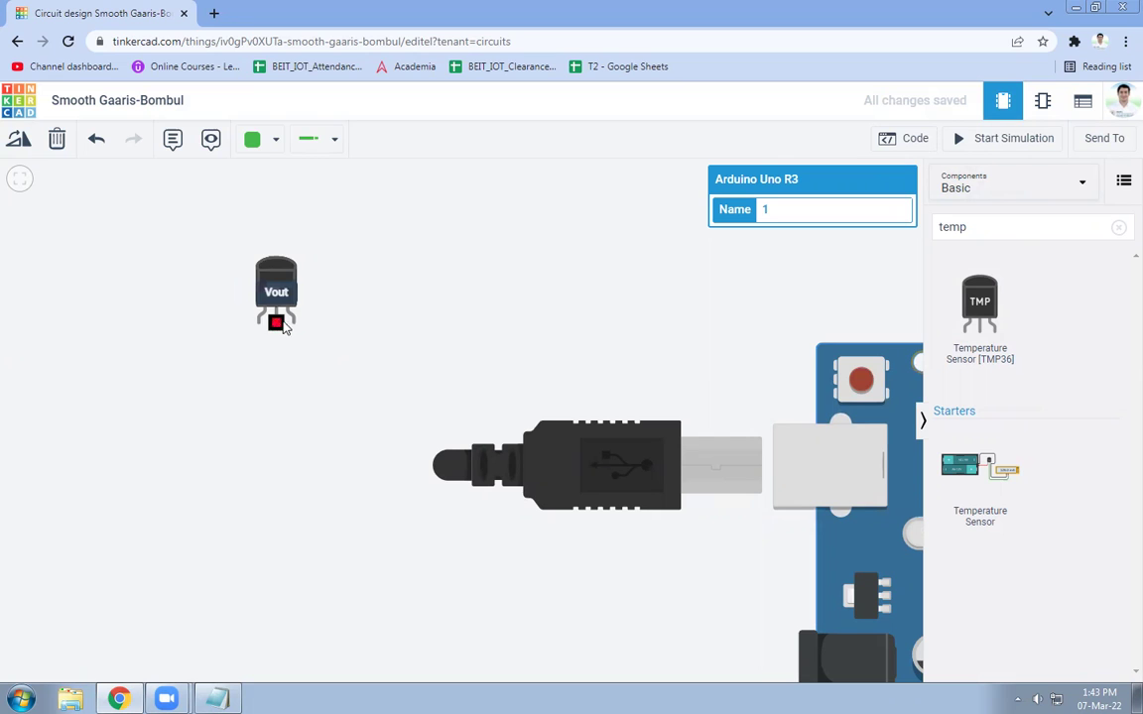
{"action": "scroll", "coordinate": [650, 337], "scroll_direction": "down", "scroll_amount": 3}
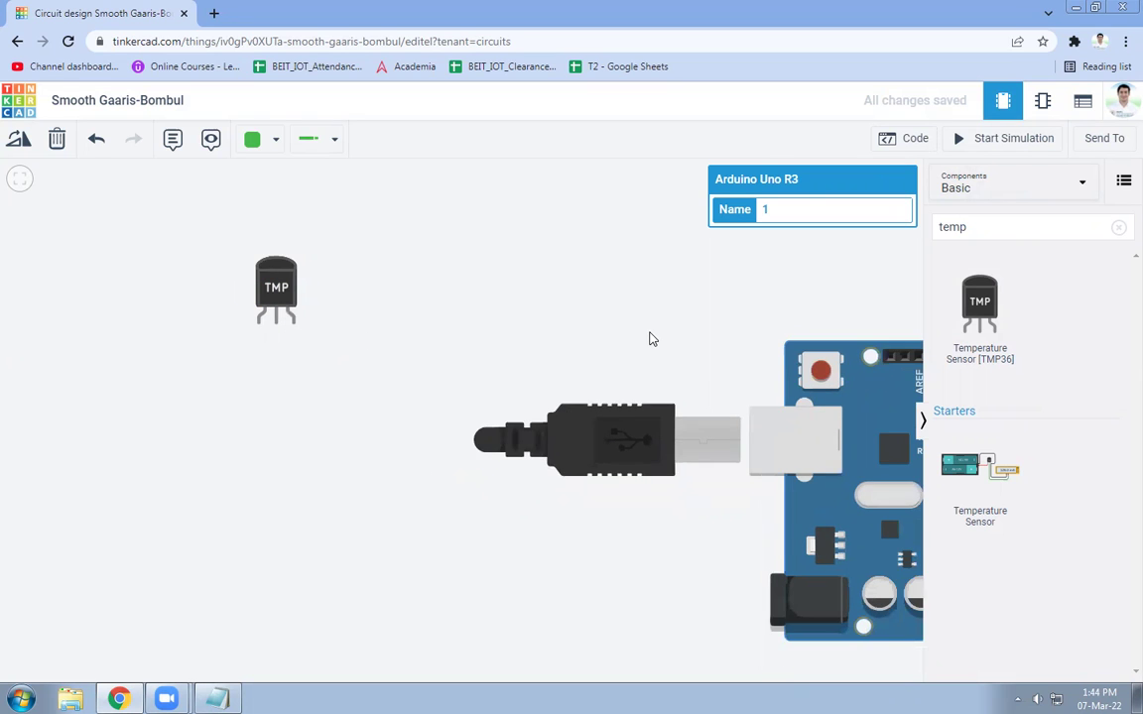
{"action": "left_click_drag", "start_coordinate": [687, 307], "coordinate": [440, 298]}
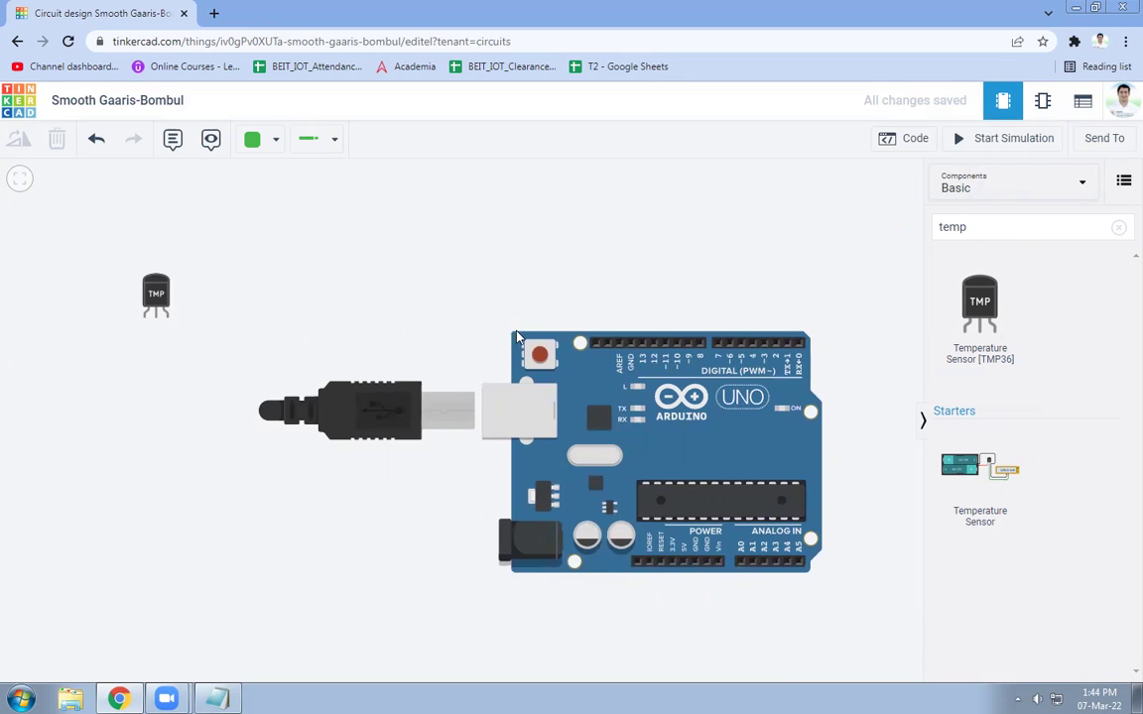
{"action": "left_click_drag", "start_coordinate": [162, 301], "coordinate": [157, 219]}
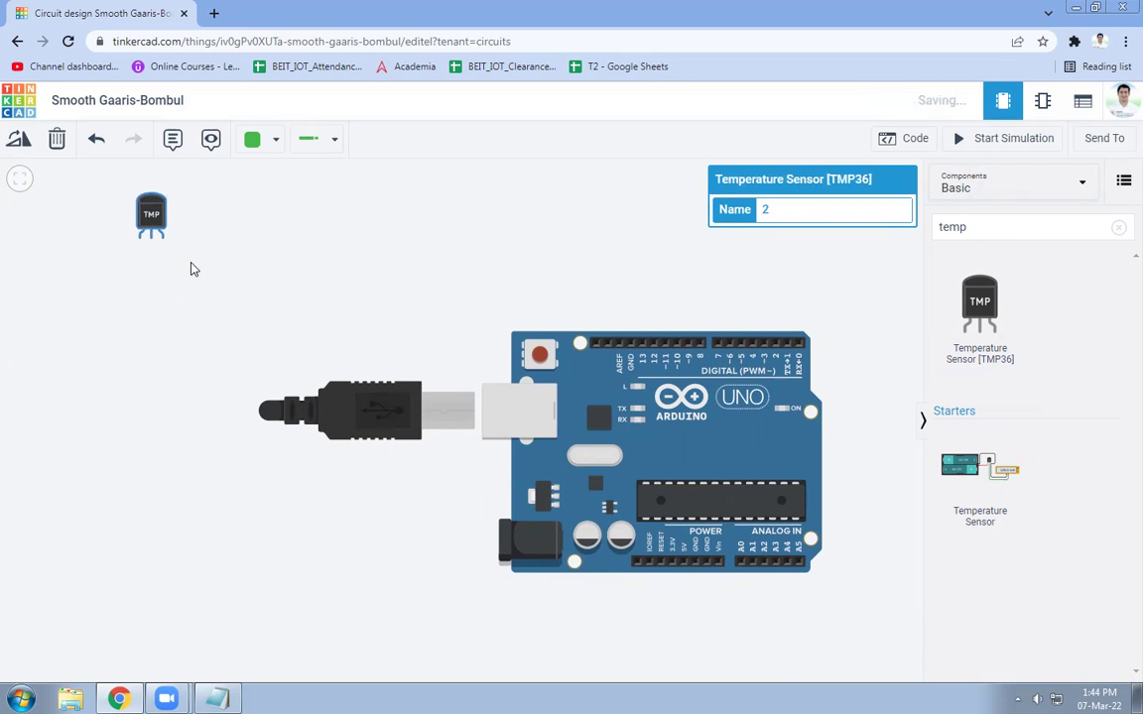
Step: Wire the TMP36 GND pin to the Arduino's top GND pin and make the wire black
{"action": "left_click", "coordinate": [163, 240]}
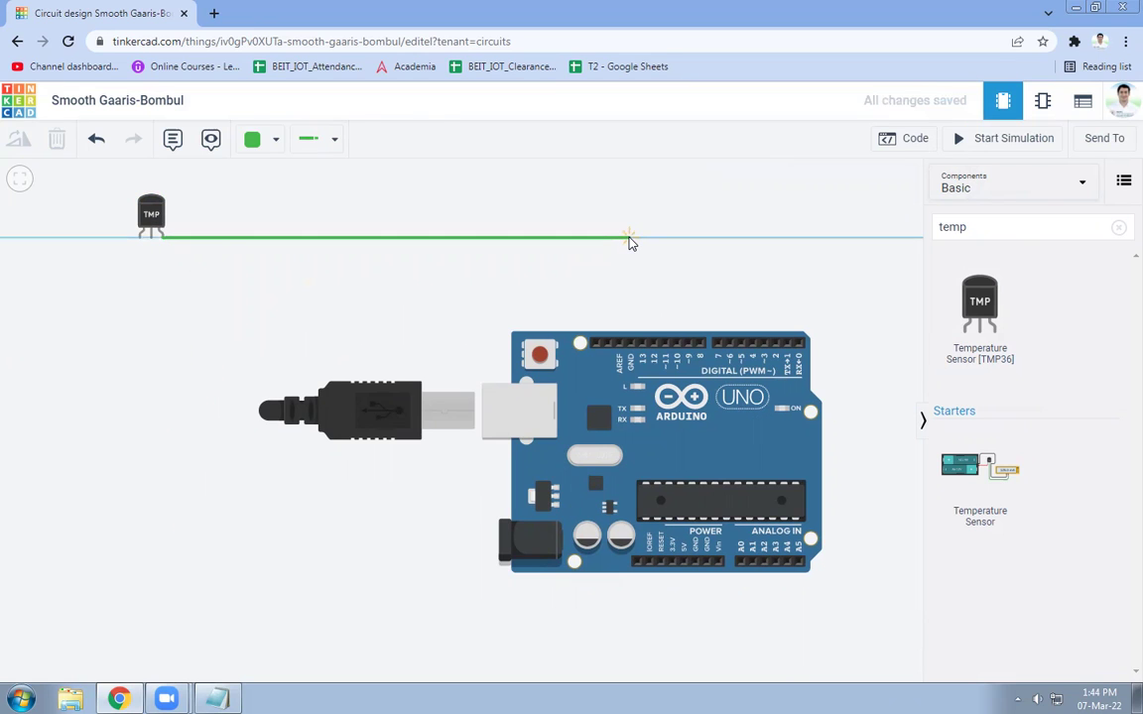
{"action": "left_click", "coordinate": [628, 239]}
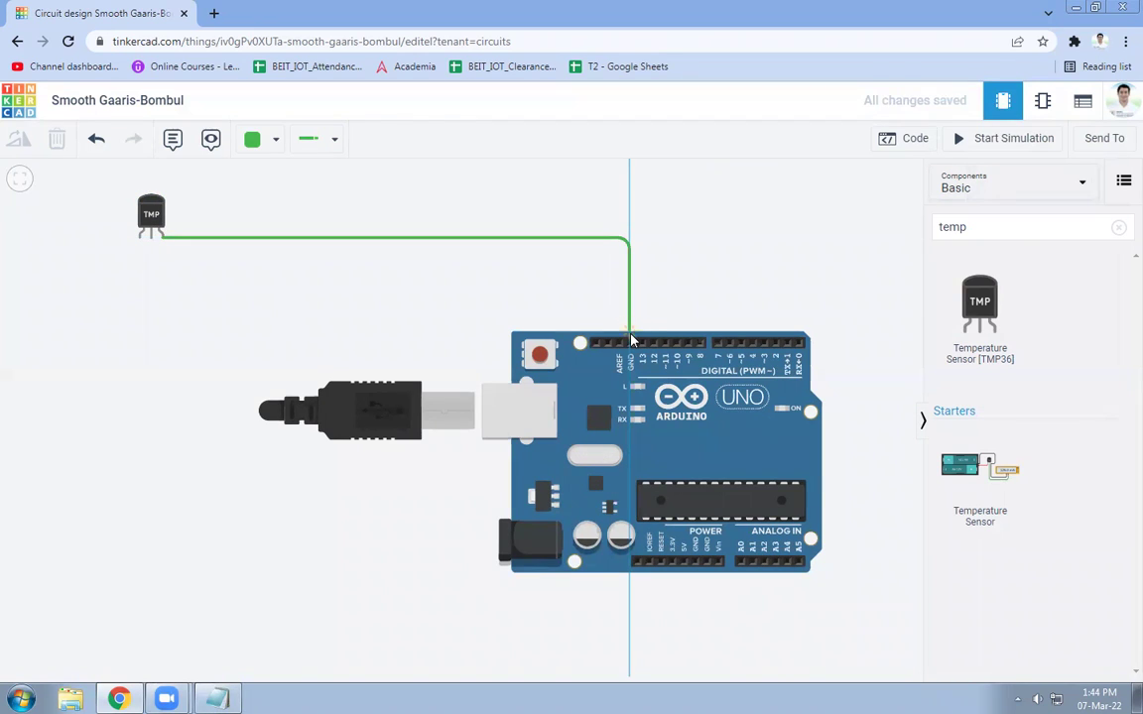
{"action": "left_click", "coordinate": [630, 343]}
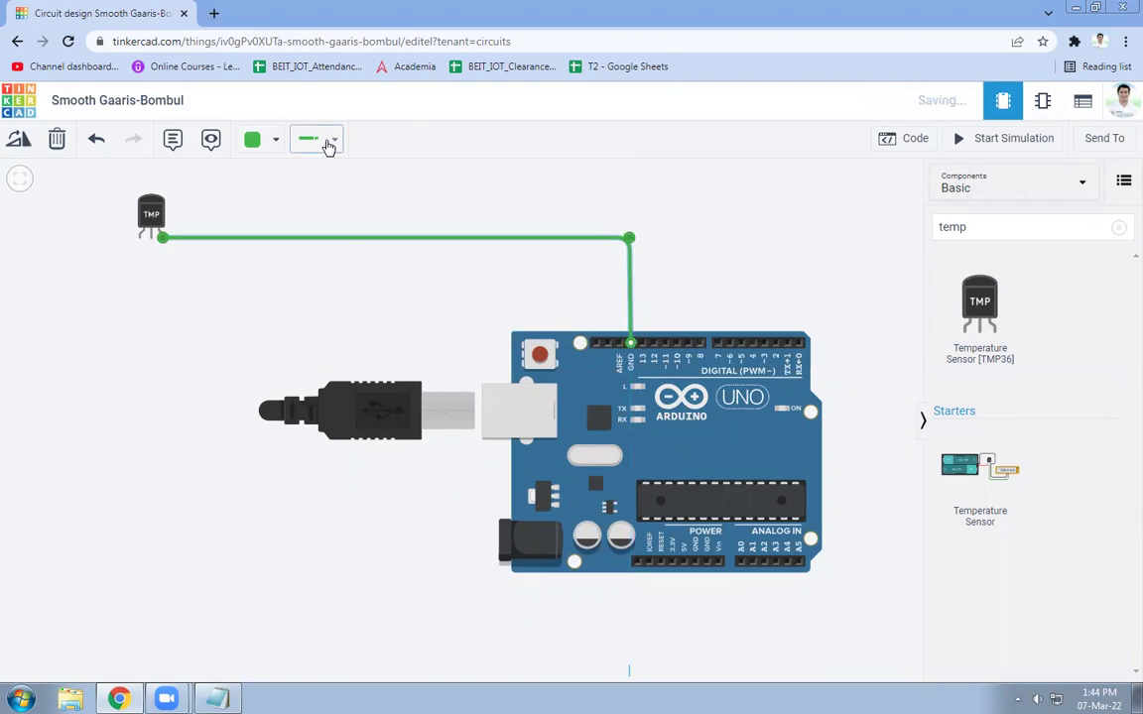
{"action": "left_click", "coordinate": [274, 139]}
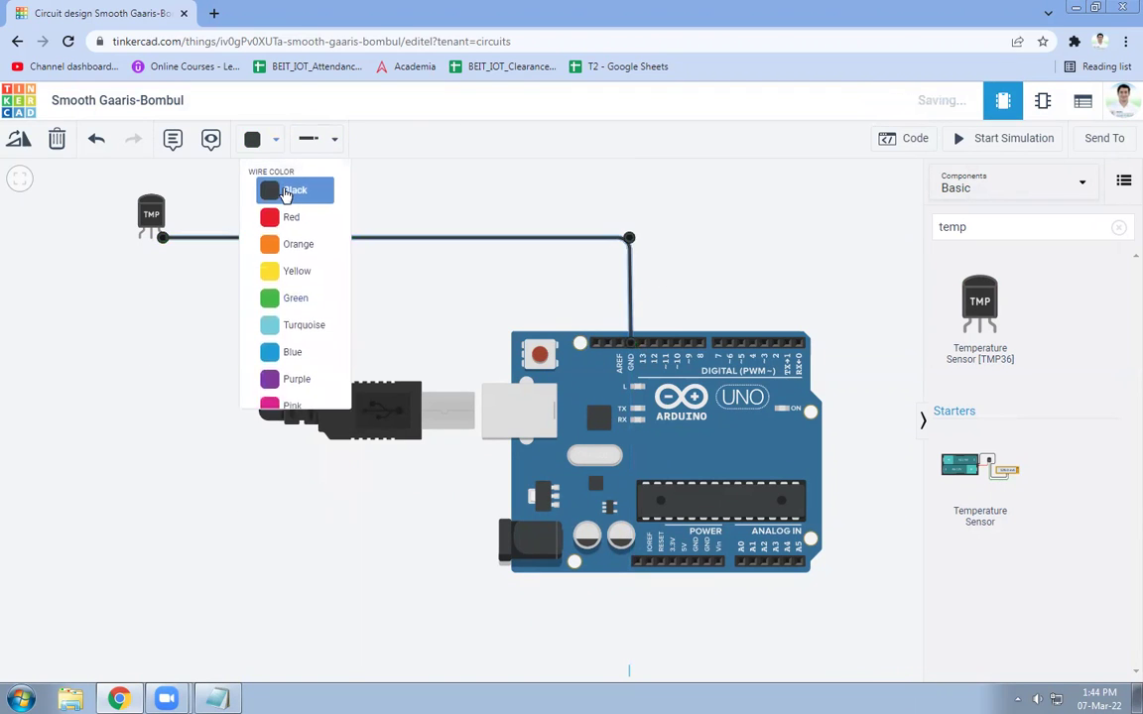
{"action": "left_click", "coordinate": [284, 193]}
{"action": "left_click", "coordinate": [135, 330]}
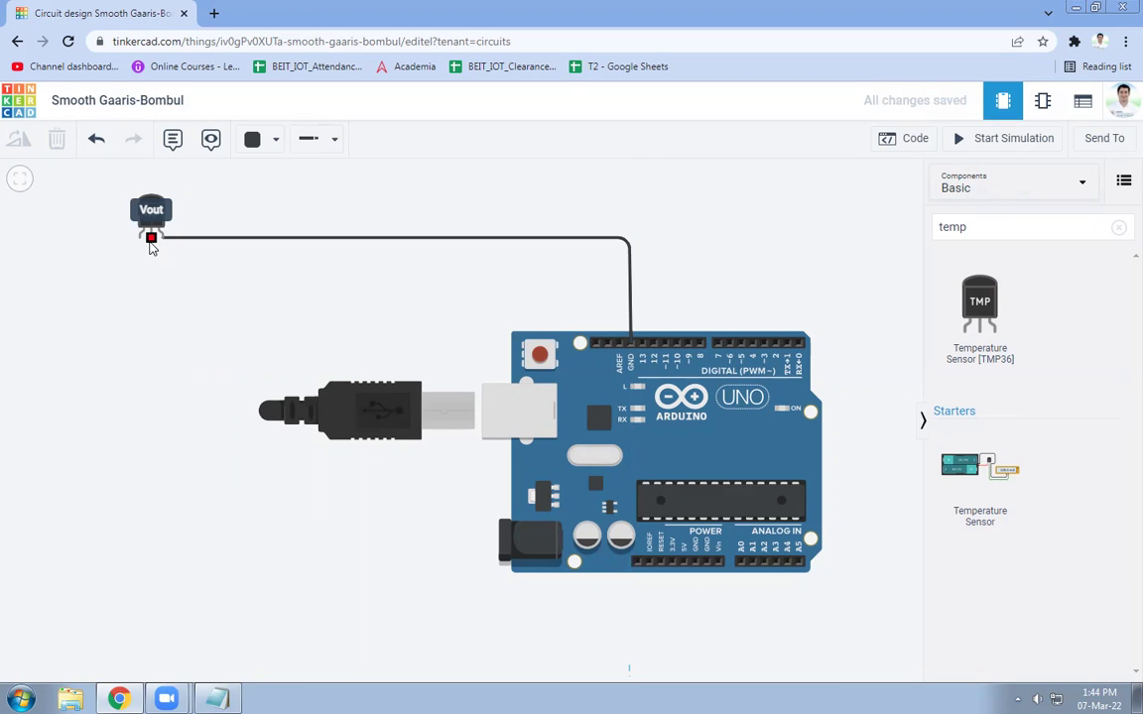
Step: Route a red wire from the TMP36 Vout pin around the board's bottom to A0
{"action": "left_click", "coordinate": [151, 238]}
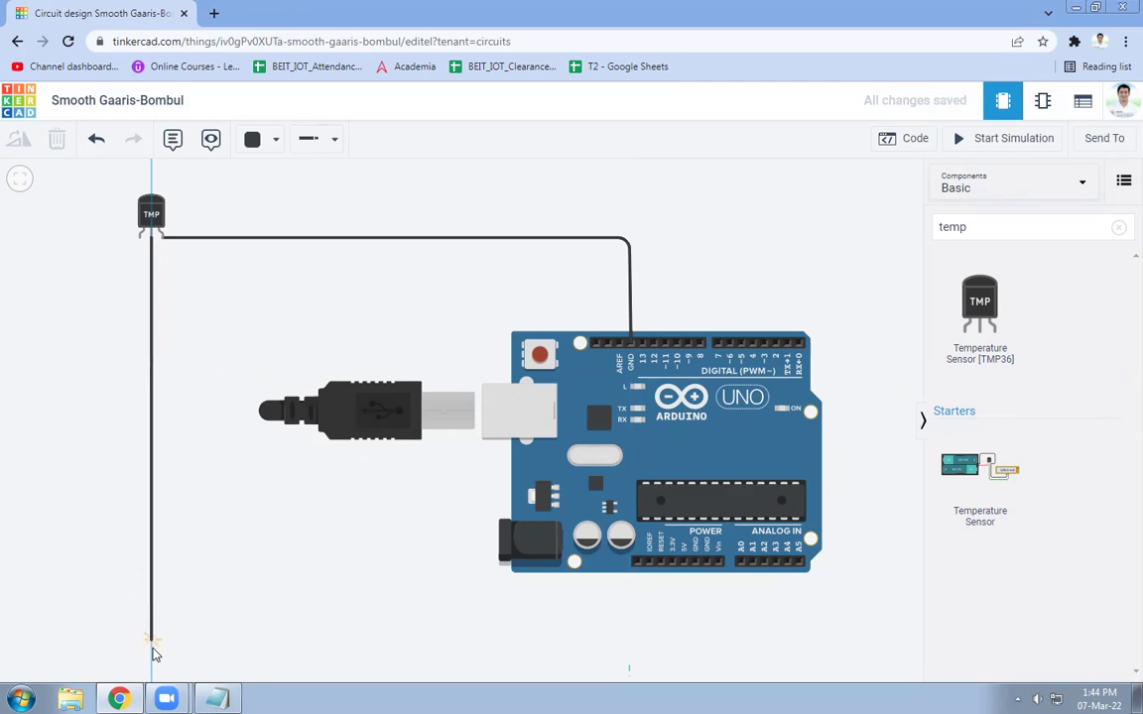
{"action": "left_click", "coordinate": [152, 656]}
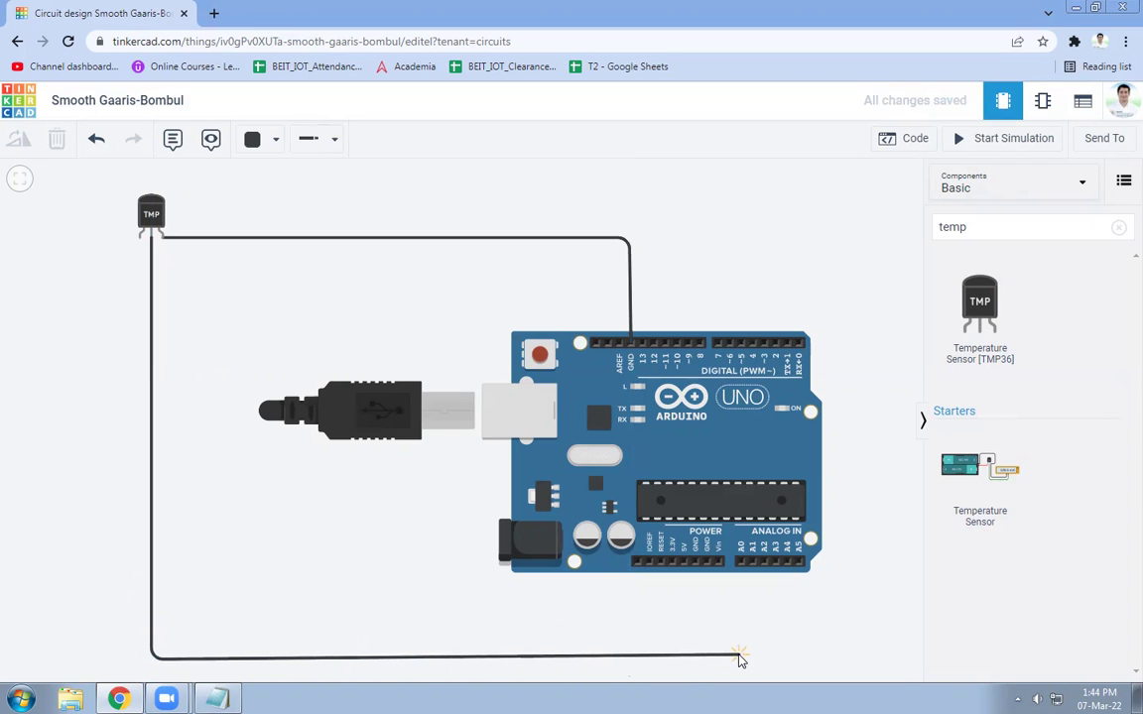
{"action": "left_click", "coordinate": [739, 656]}
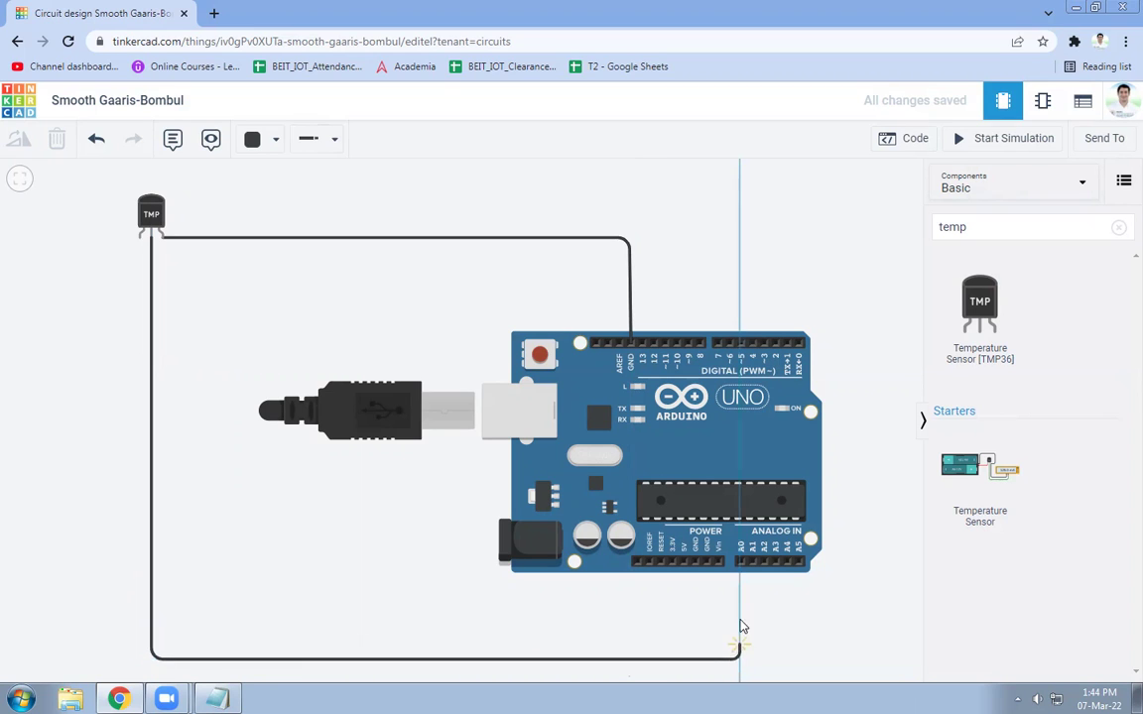
{"action": "left_click", "coordinate": [741, 562]}
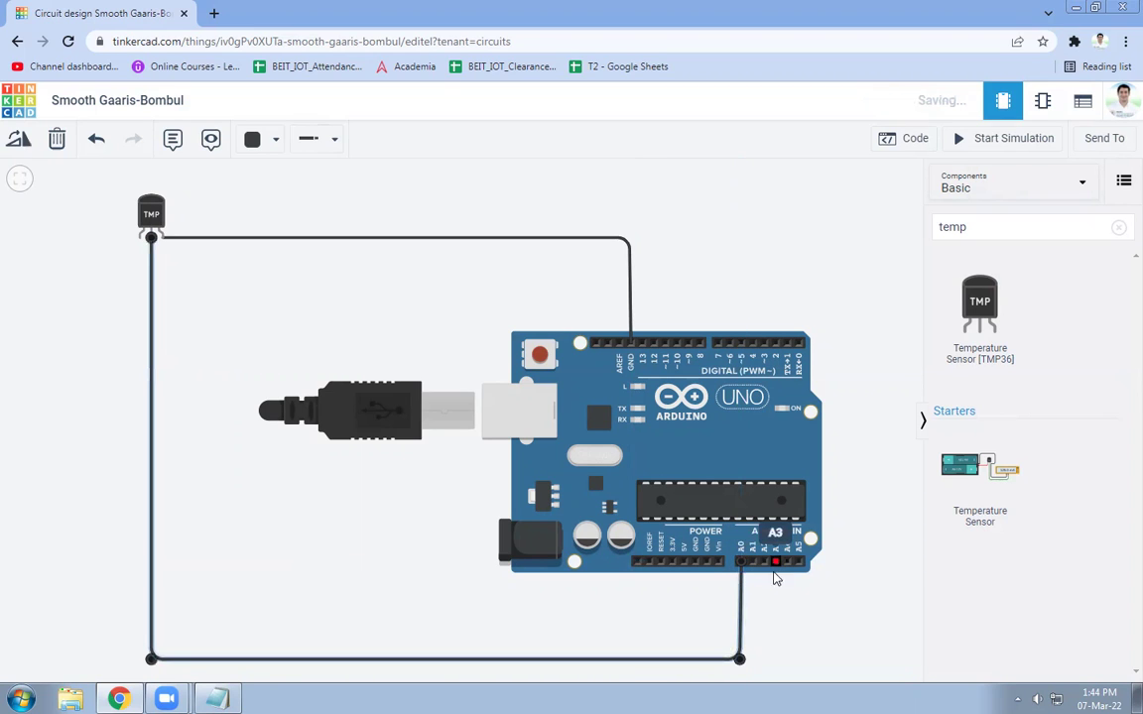
{"action": "left_click", "coordinate": [741, 659]}
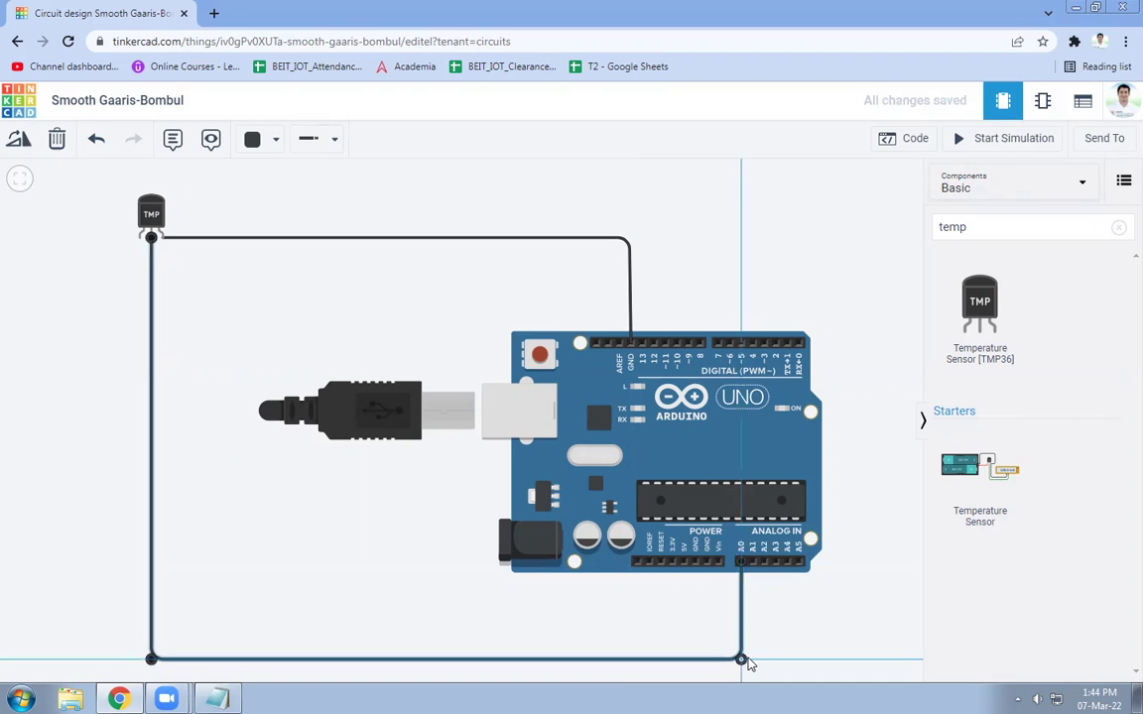
{"action": "left_click_drag", "start_coordinate": [746, 661], "coordinate": [741, 659]}
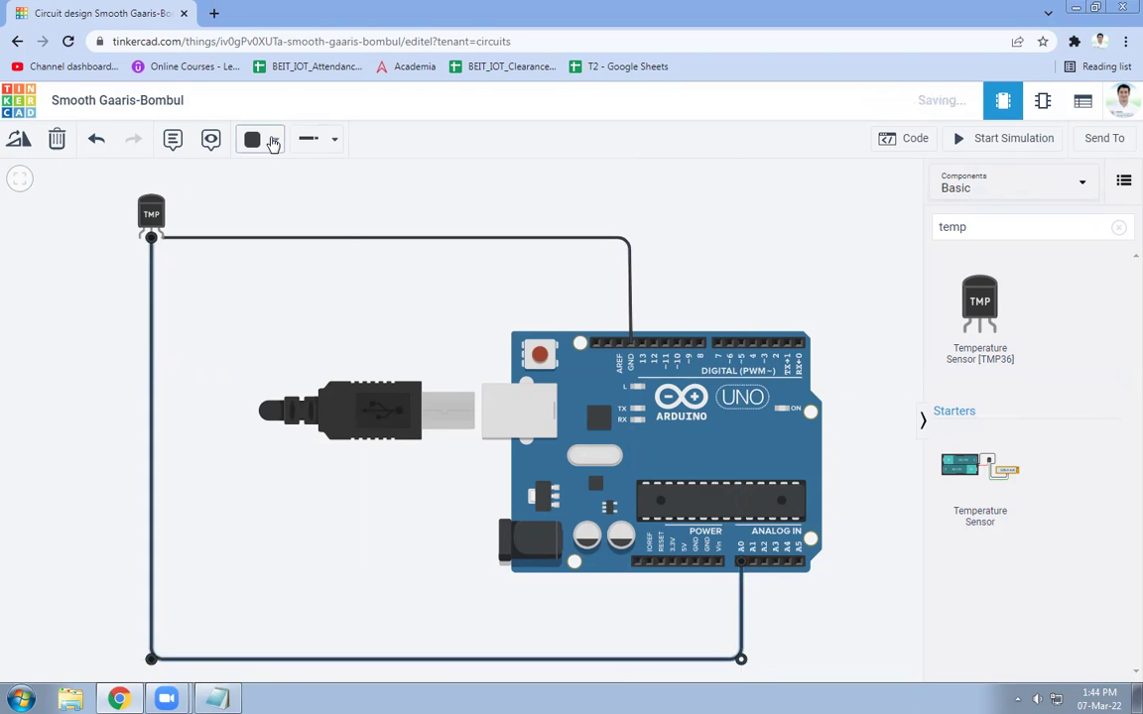
{"action": "left_click", "coordinate": [273, 141]}
{"action": "left_click", "coordinate": [285, 220]}
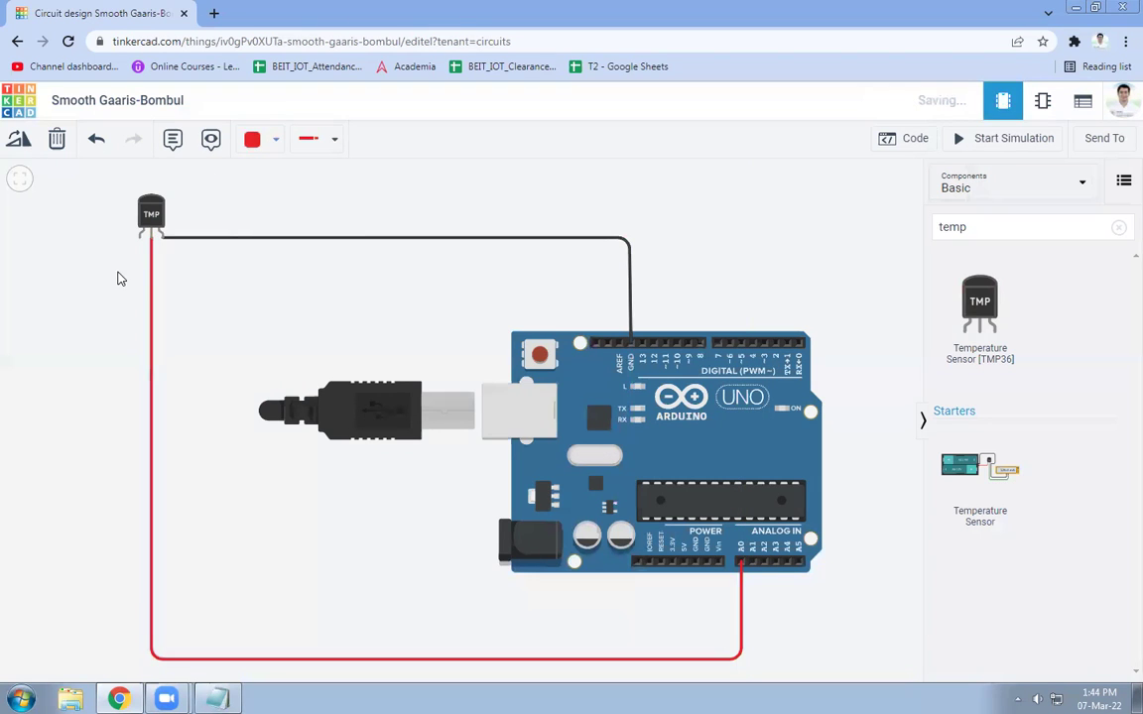
{"action": "left_click", "coordinate": [117, 279]}
Step: Run a green wire from the TMP36 power pin along the bottom to the Arduino 5V pin
{"action": "left_click", "coordinate": [138, 241]}
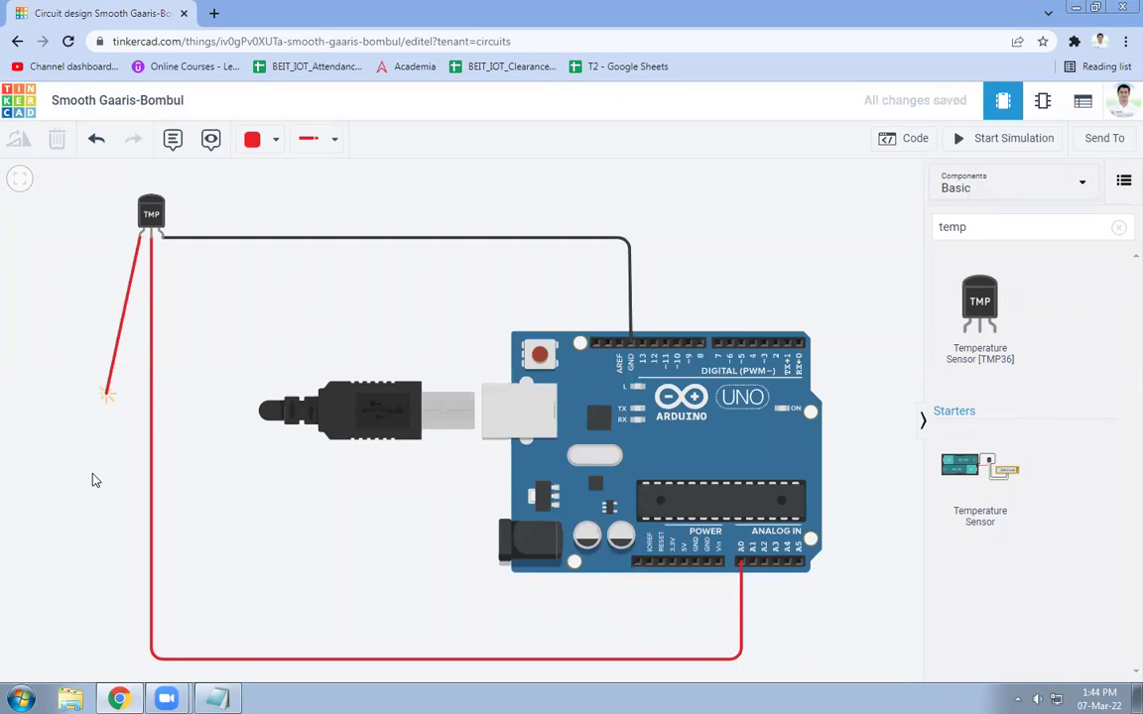
{"action": "left_click", "coordinate": [139, 625]}
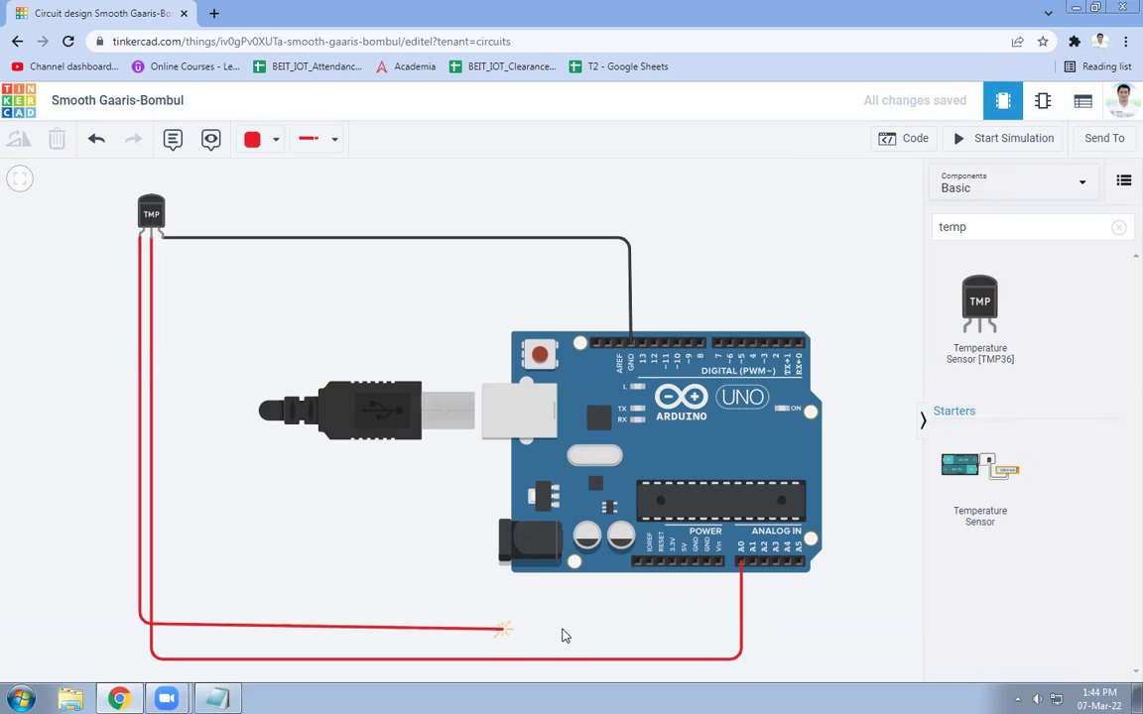
{"action": "left_click", "coordinate": [685, 625]}
{"action": "left_click", "coordinate": [683, 562]}
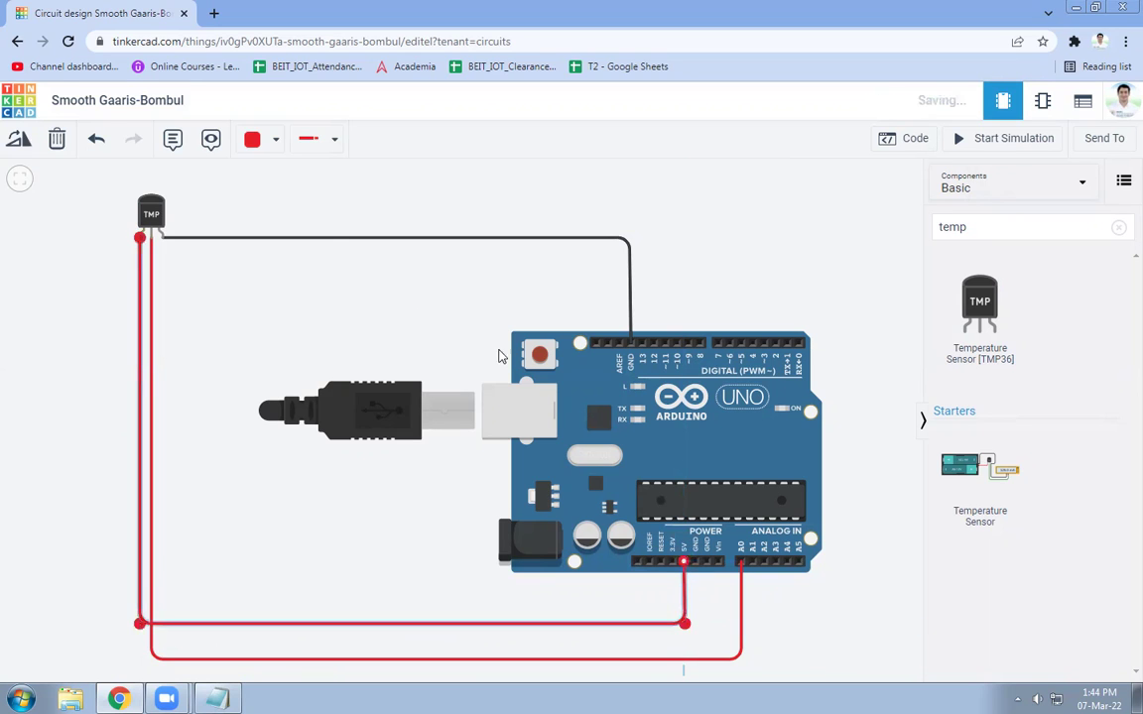
{"action": "left_click", "coordinate": [266, 140]}
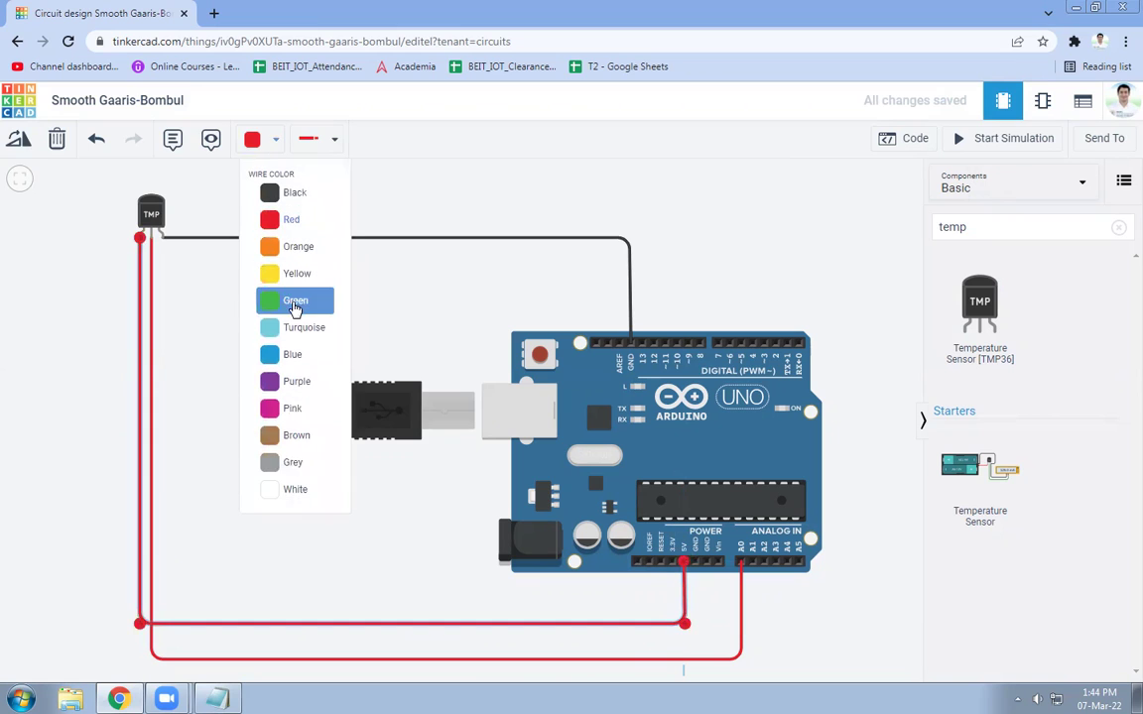
{"action": "left_click", "coordinate": [294, 301]}
{"action": "left_click", "coordinate": [56, 379]}
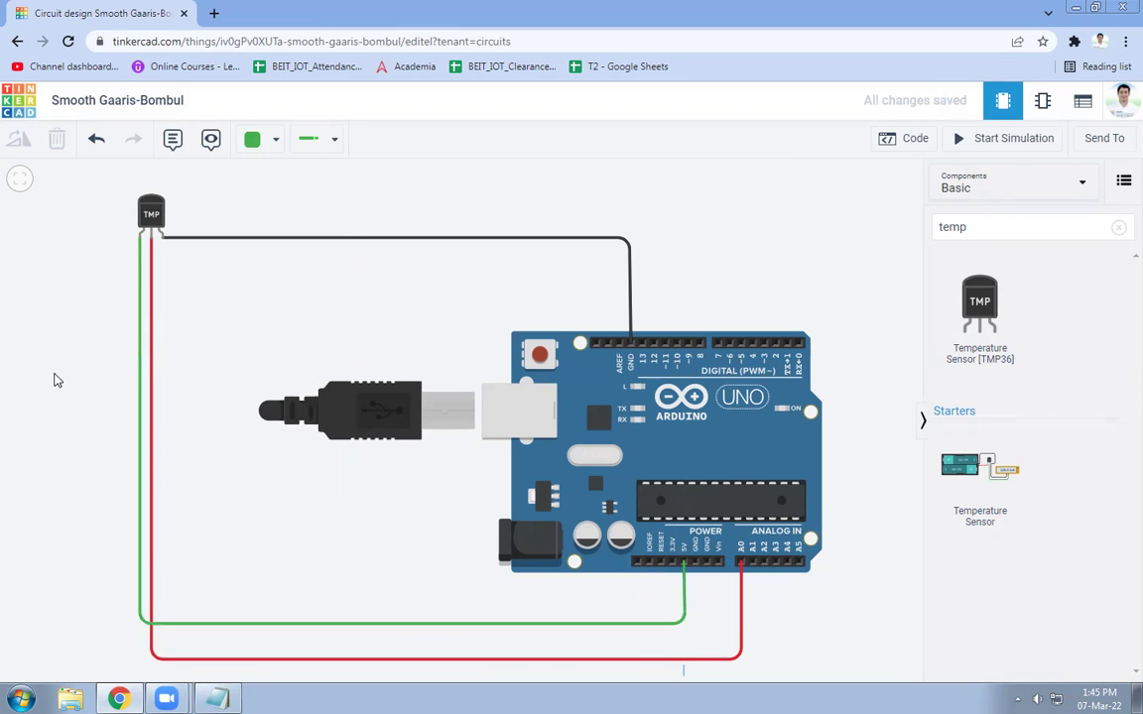
{"action": "scroll", "coordinate": [57, 380], "scroll_direction": "down", "scroll_amount": 1}
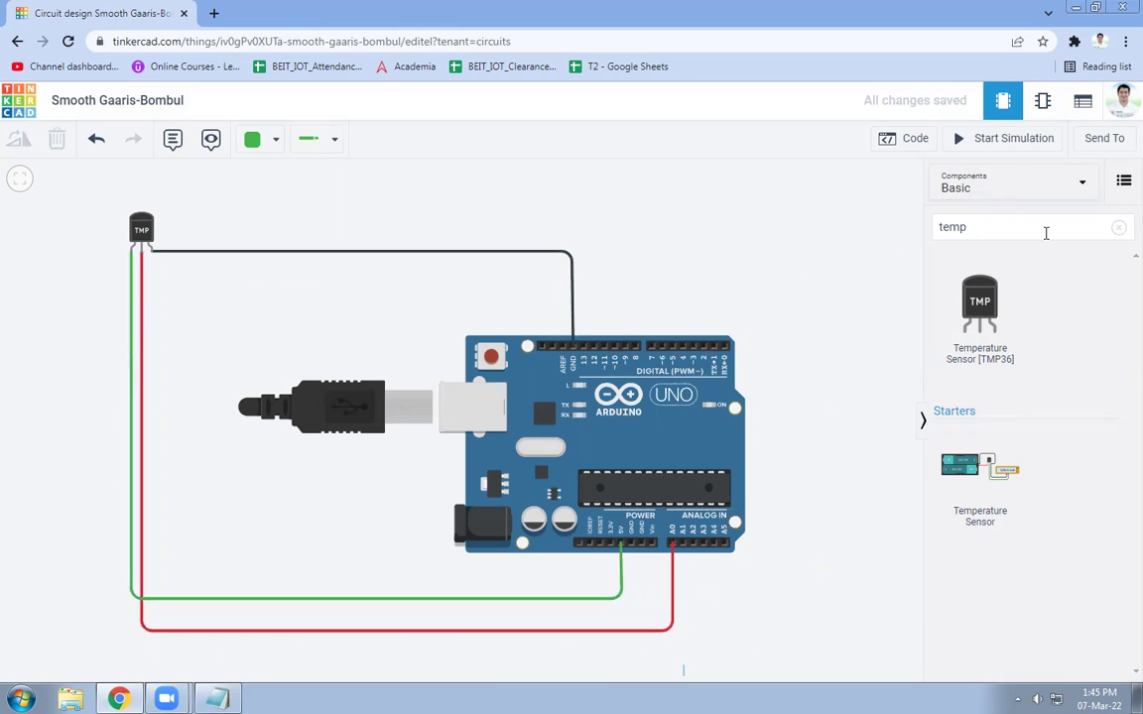
Step: Clear the component search and switch the Arduino code editor from Blocks to Text
{"action": "left_click", "coordinate": [1118, 229]}
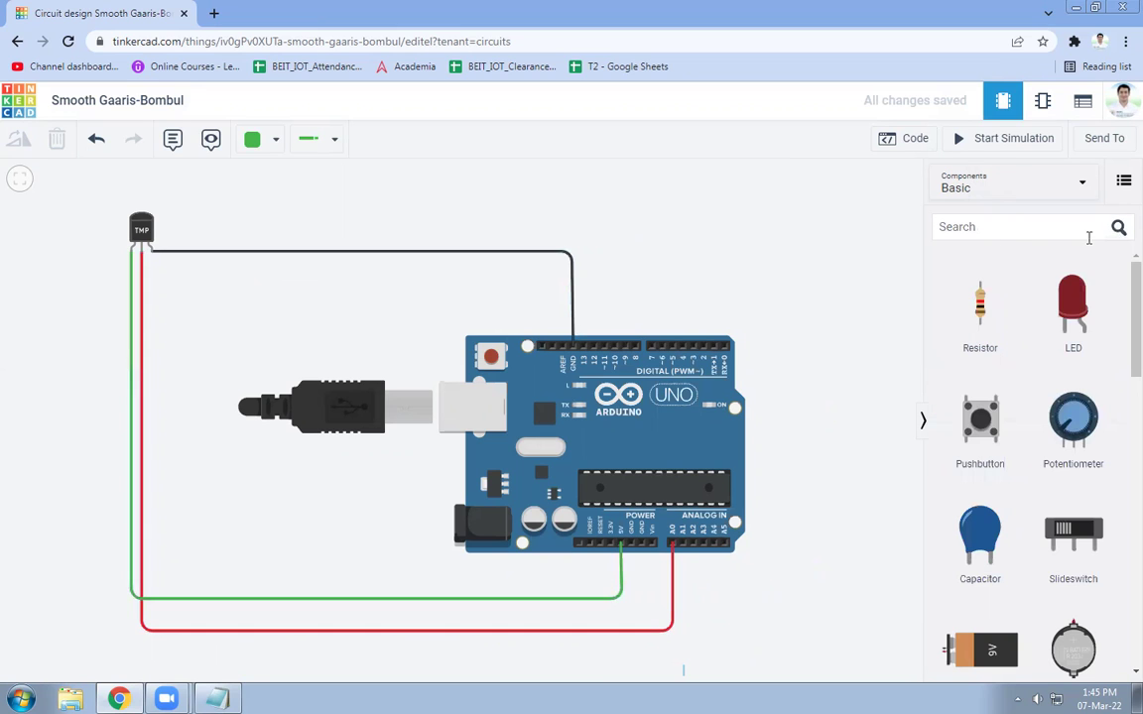
{"action": "left_click", "coordinate": [905, 148]}
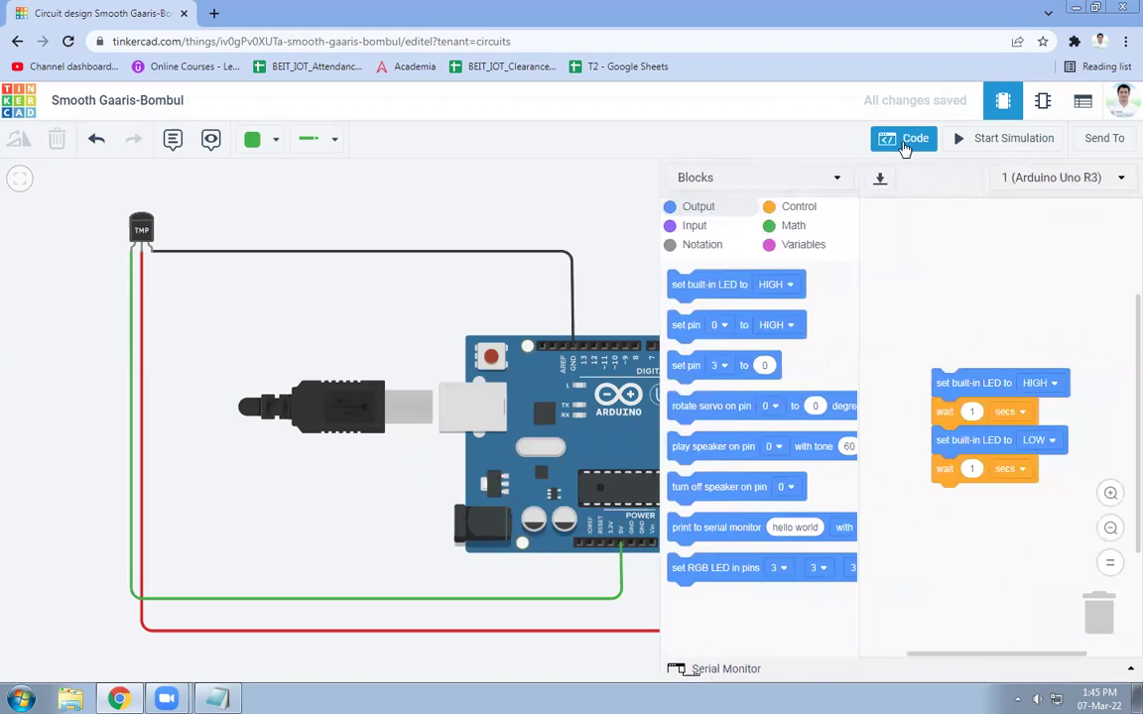
{"action": "left_click", "coordinate": [694, 179]}
{"action": "left_click", "coordinate": [712, 243]}
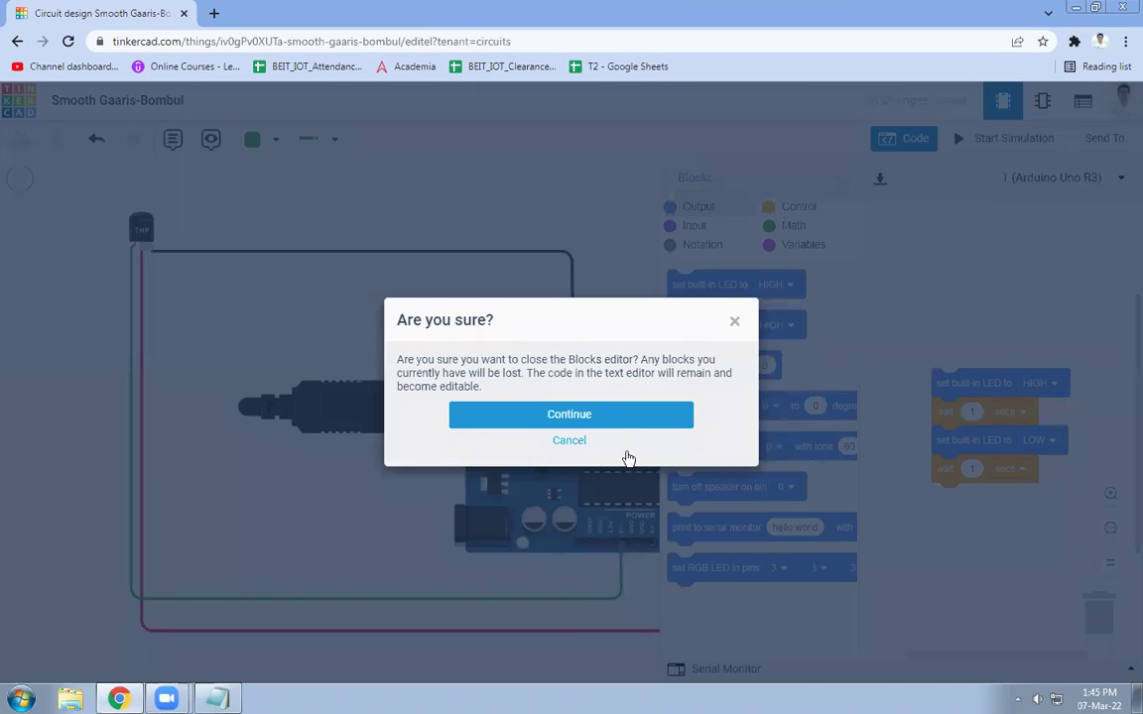
{"action": "left_click", "coordinate": [585, 413]}
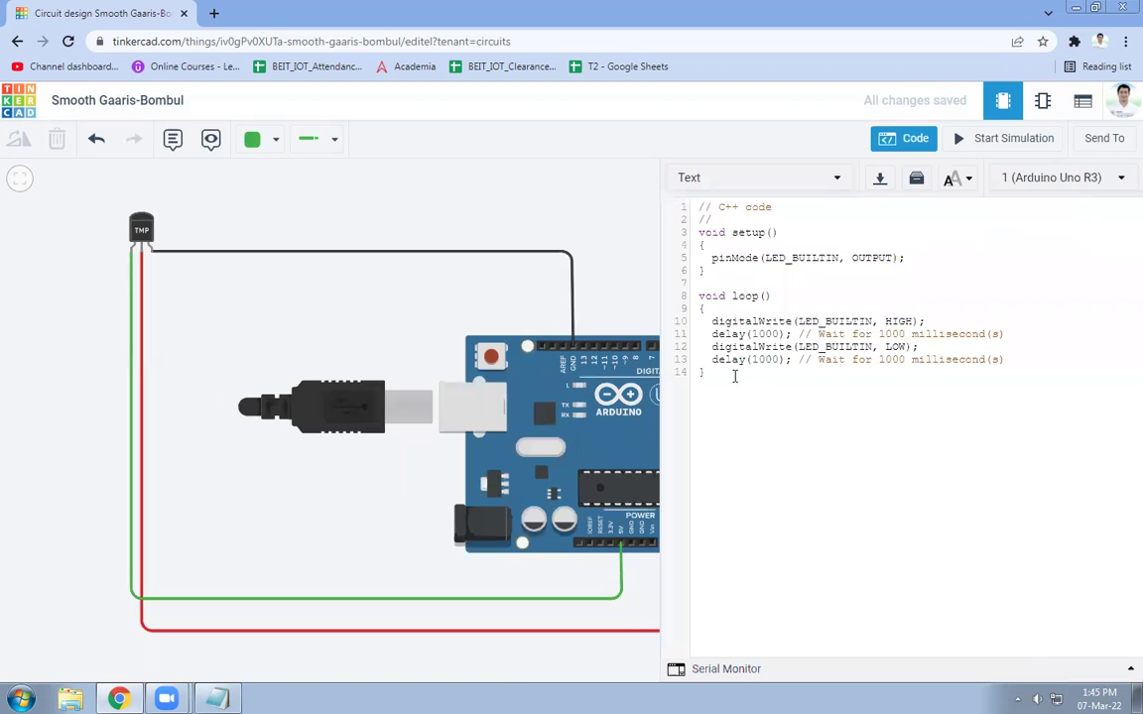
Step: Replace the default blink code with the temperature sketch copied from Notepad
{"action": "key", "text": "ctrl+a"}
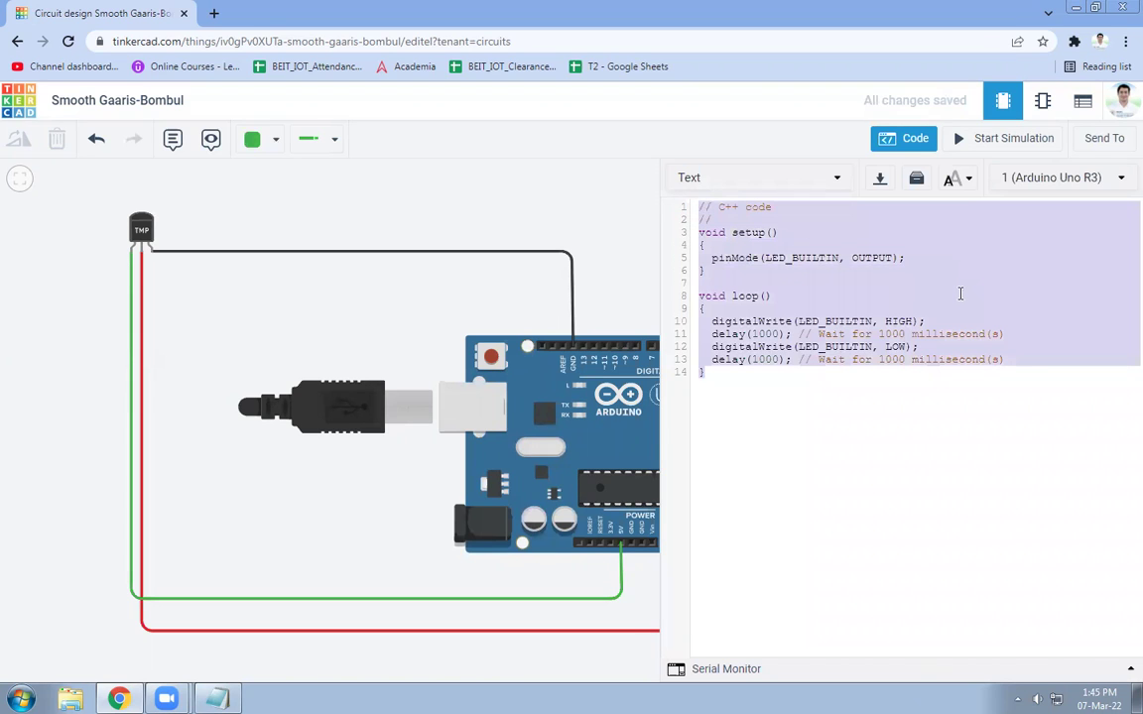
{"action": "key", "text": "BackSpace"}
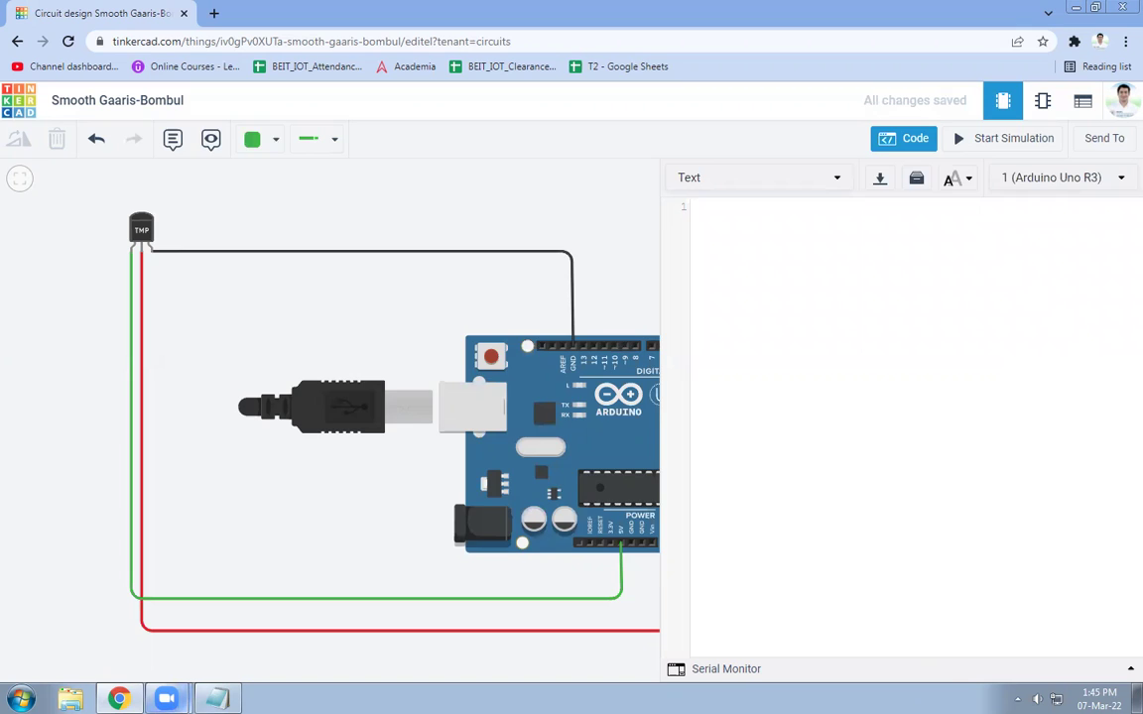
{"action": "left_click", "coordinate": [216, 699]}
{"action": "key", "text": "ctrl+a"}
{"action": "key", "text": "ctrl+c"}
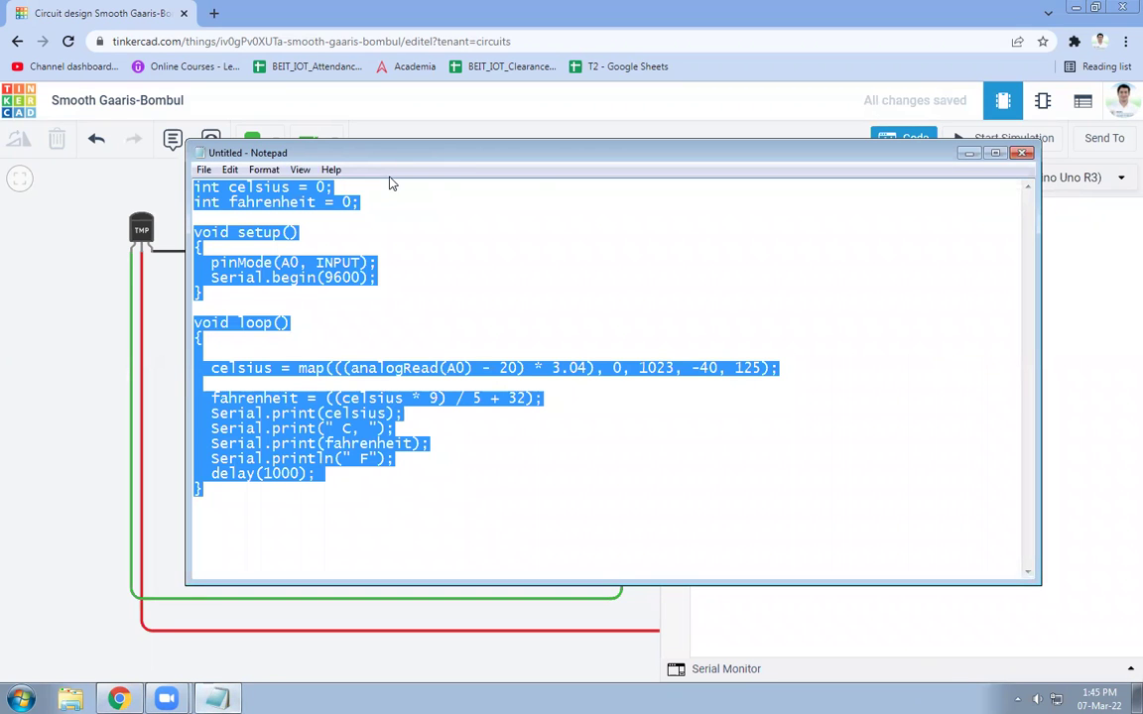
{"action": "left_click", "coordinate": [1086, 301]}
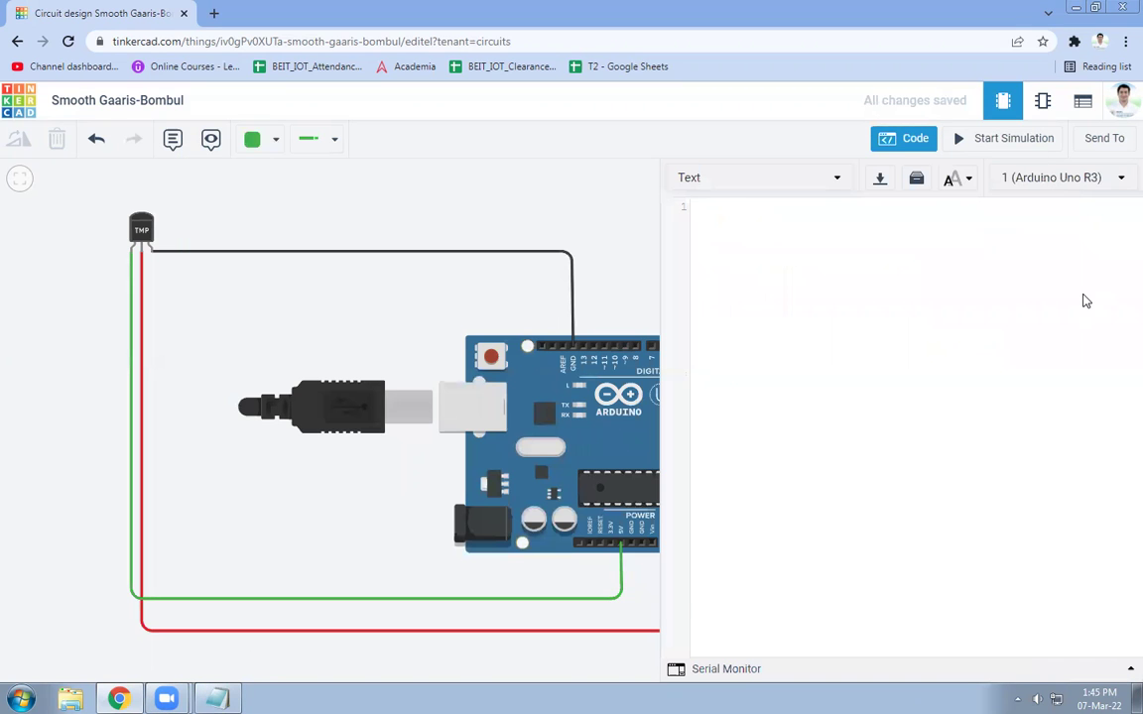
{"action": "key", "text": "ctrl+v"}
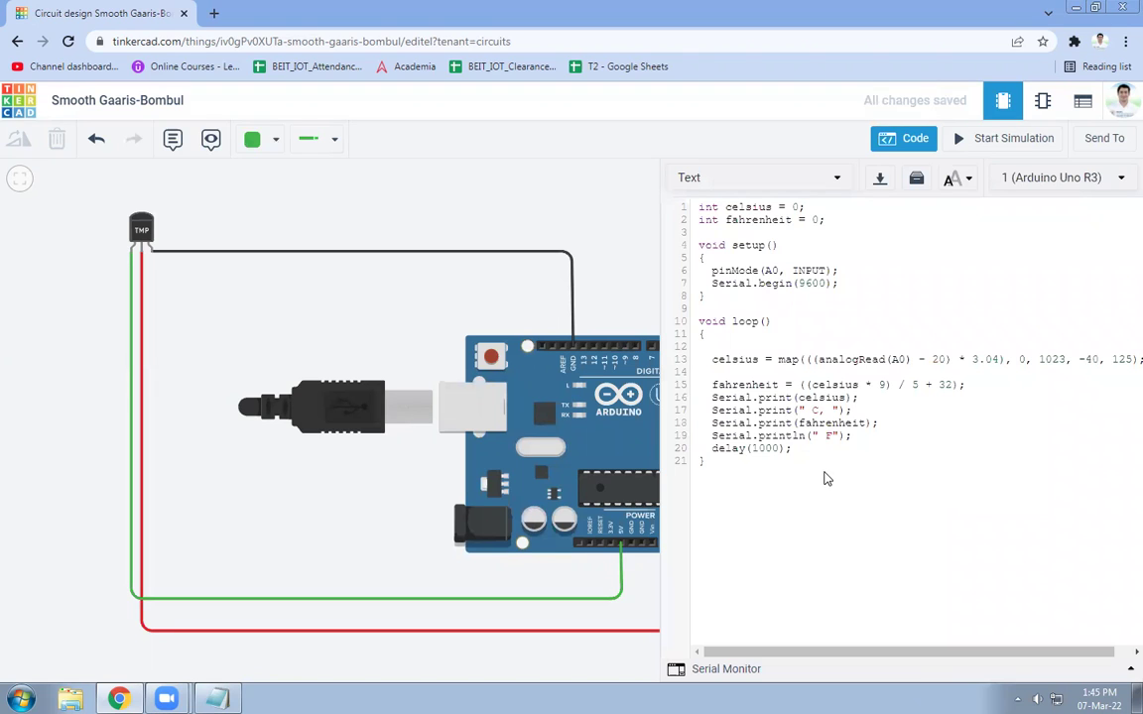
{"action": "left_click_drag", "start_coordinate": [816, 652], "coordinate": [777, 640]}
Step: Start the simulation so the temperature sketch runs
{"action": "left_click", "coordinate": [1002, 141]}
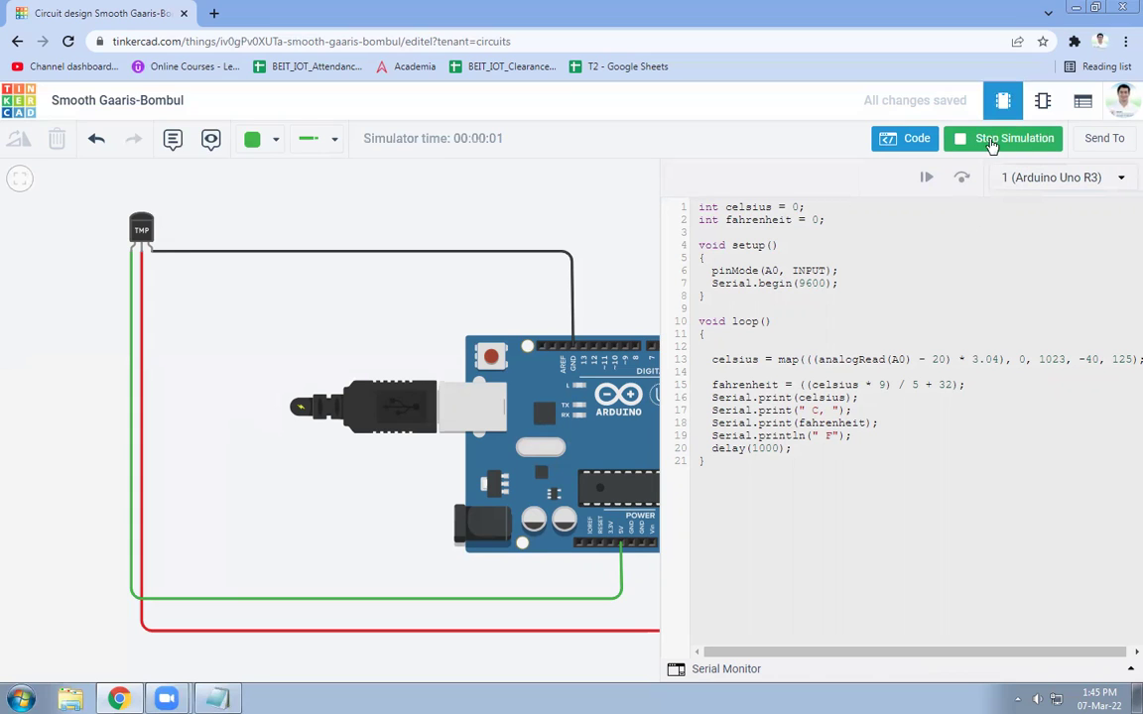
{"action": "left_click", "coordinate": [758, 668]}
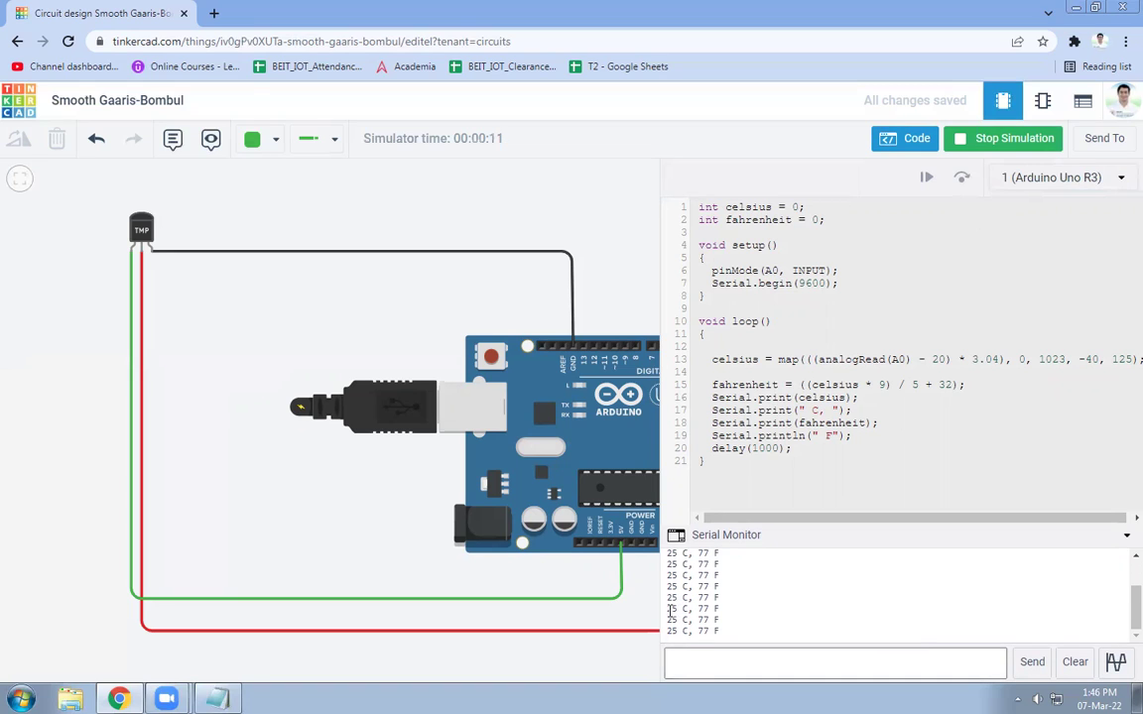
{"action": "left_click_drag", "start_coordinate": [671, 599], "coordinate": [674, 555]}
{"action": "left_click", "coordinate": [700, 608]}
{"action": "left_click", "coordinate": [796, 615]}
{"action": "left_click_drag", "start_coordinate": [723, 209], "coordinate": [770, 207]}
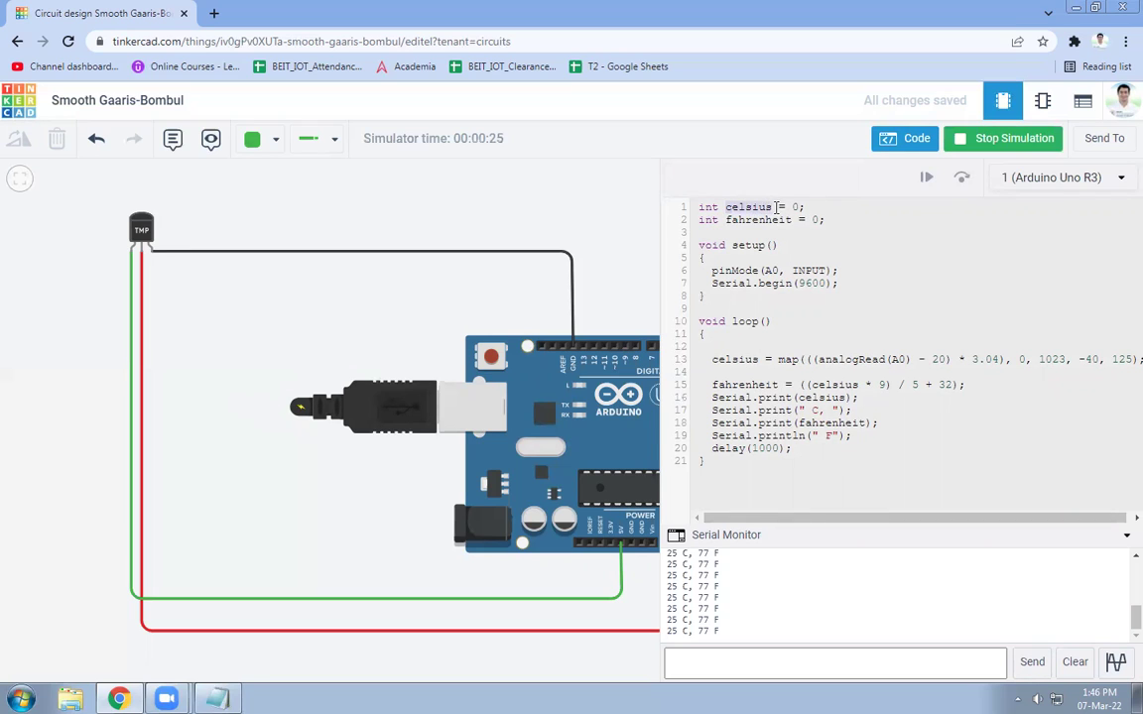
{"action": "left_click", "coordinate": [799, 207]}
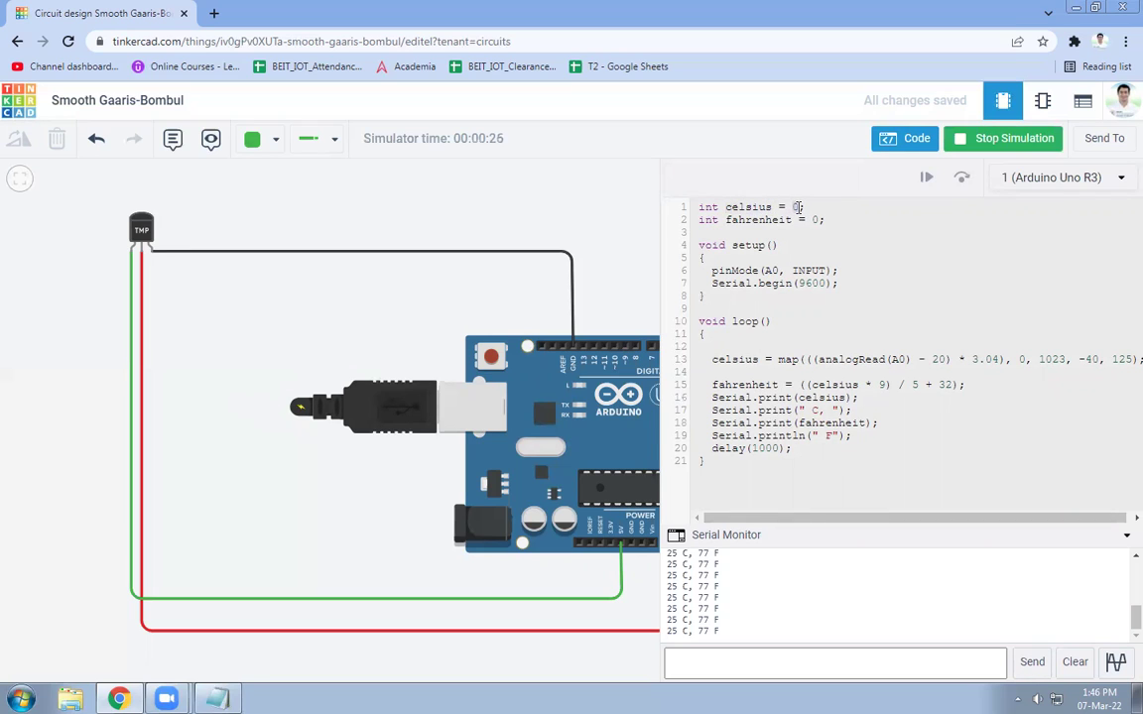
{"action": "double_click", "coordinate": [739, 220]}
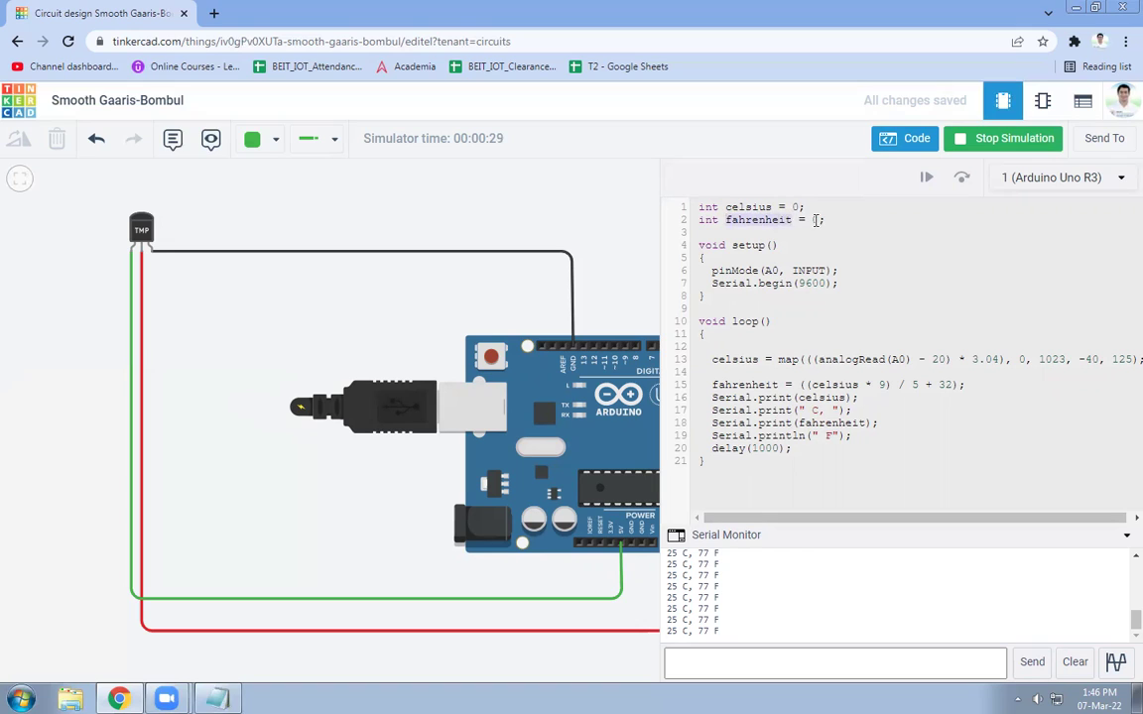
{"action": "left_click", "coordinate": [813, 220]}
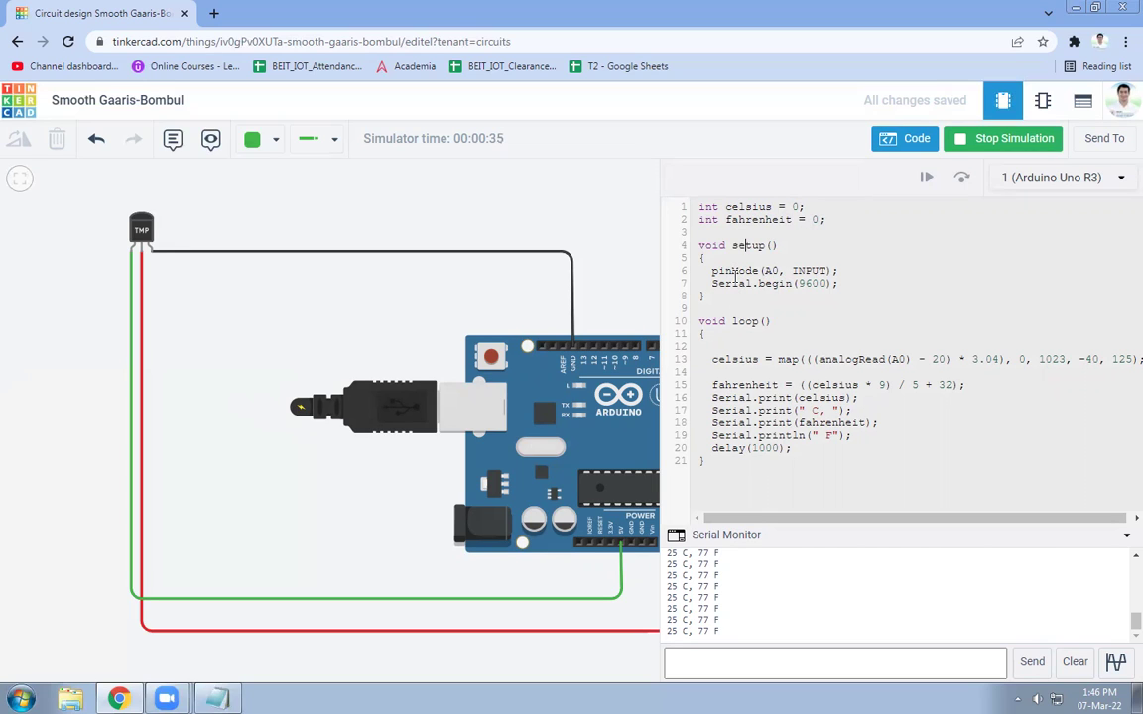
{"action": "double_click", "coordinate": [773, 270]}
{"action": "left_click", "coordinate": [744, 322]}
Step: Highlight celsius and the map expression on line 13 to explain the sensor conversion
{"action": "double_click", "coordinate": [740, 359]}
{"action": "left_click_drag", "start_coordinate": [859, 523], "coordinate": [863, 523]}
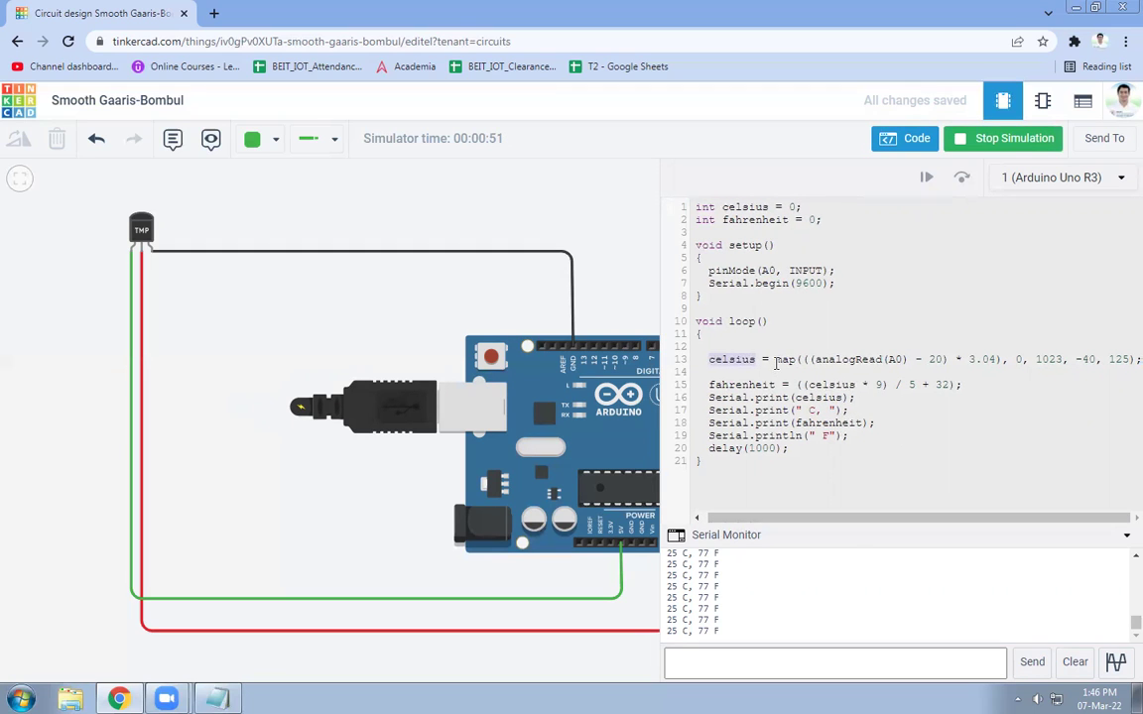
{"action": "left_click_drag", "start_coordinate": [777, 359], "coordinate": [1126, 359]}
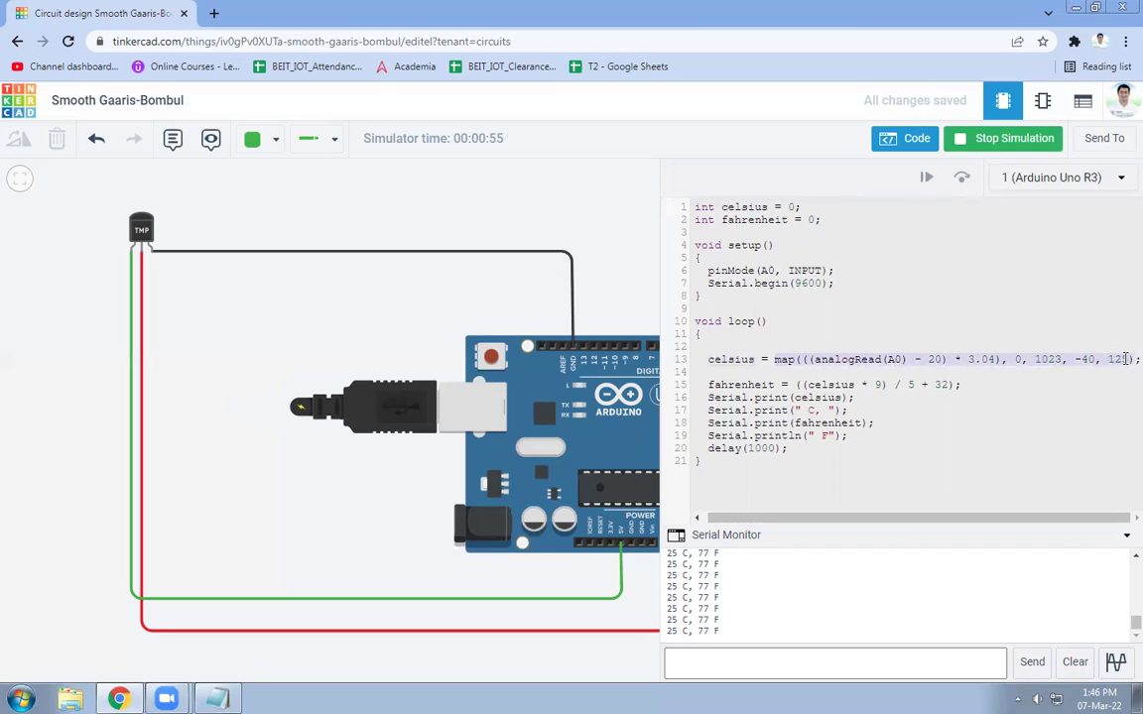
{"action": "left_click", "coordinate": [1014, 361]}
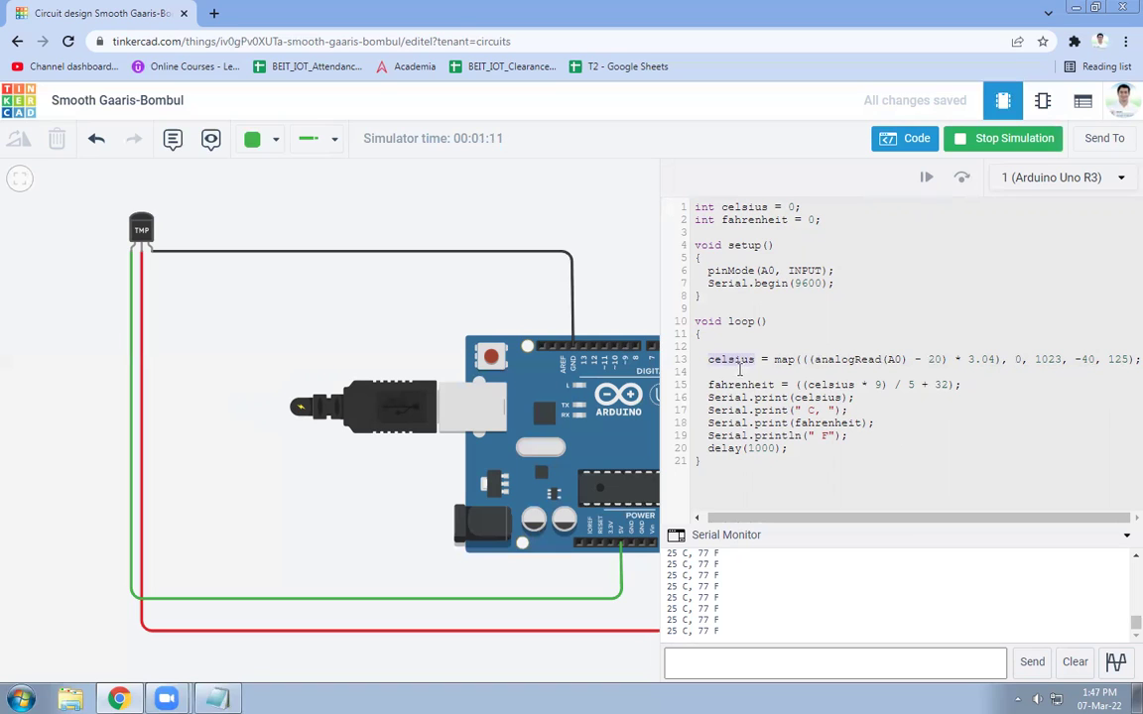
{"action": "double_click", "coordinate": [734, 360]}
Step: Highlight the Fahrenheit formula, print statements and one-second delay, then close the code panel
{"action": "left_click_drag", "start_coordinate": [960, 386], "coordinate": [805, 386]}
{"action": "left_click", "coordinate": [877, 385]}
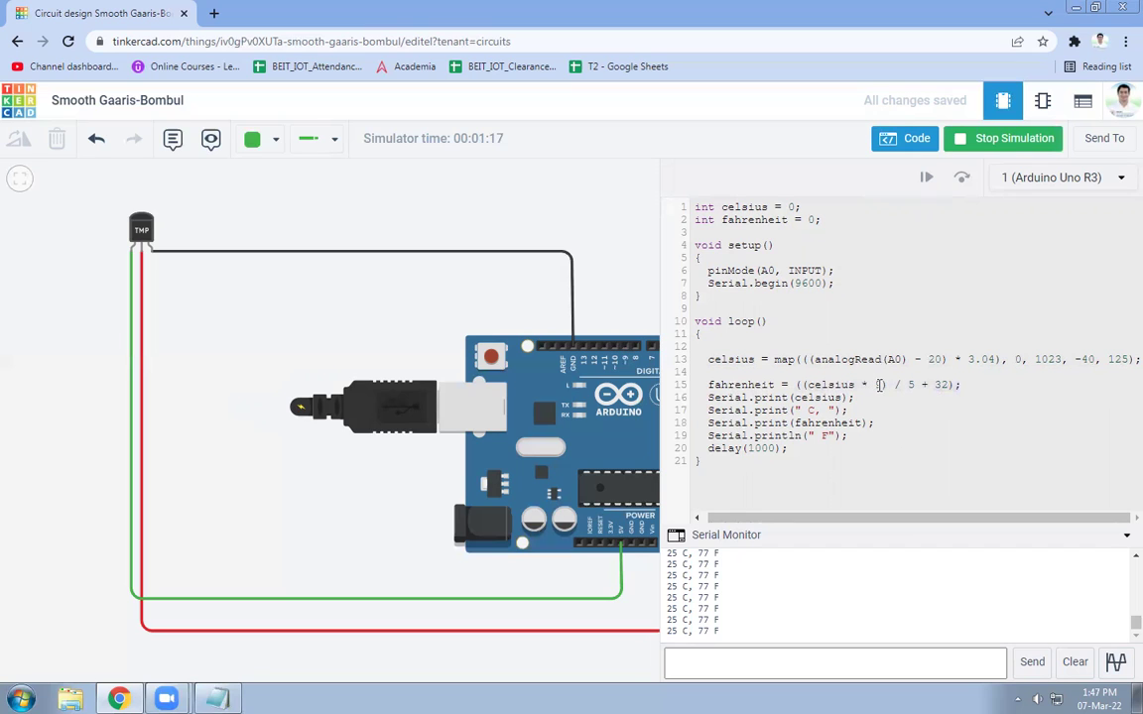
{"action": "left_click", "coordinate": [942, 386]}
{"action": "left_click", "coordinate": [844, 386]}
{"action": "left_click", "coordinate": [820, 398]}
{"action": "left_click_drag", "start_coordinate": [791, 449], "coordinate": [712, 448]}
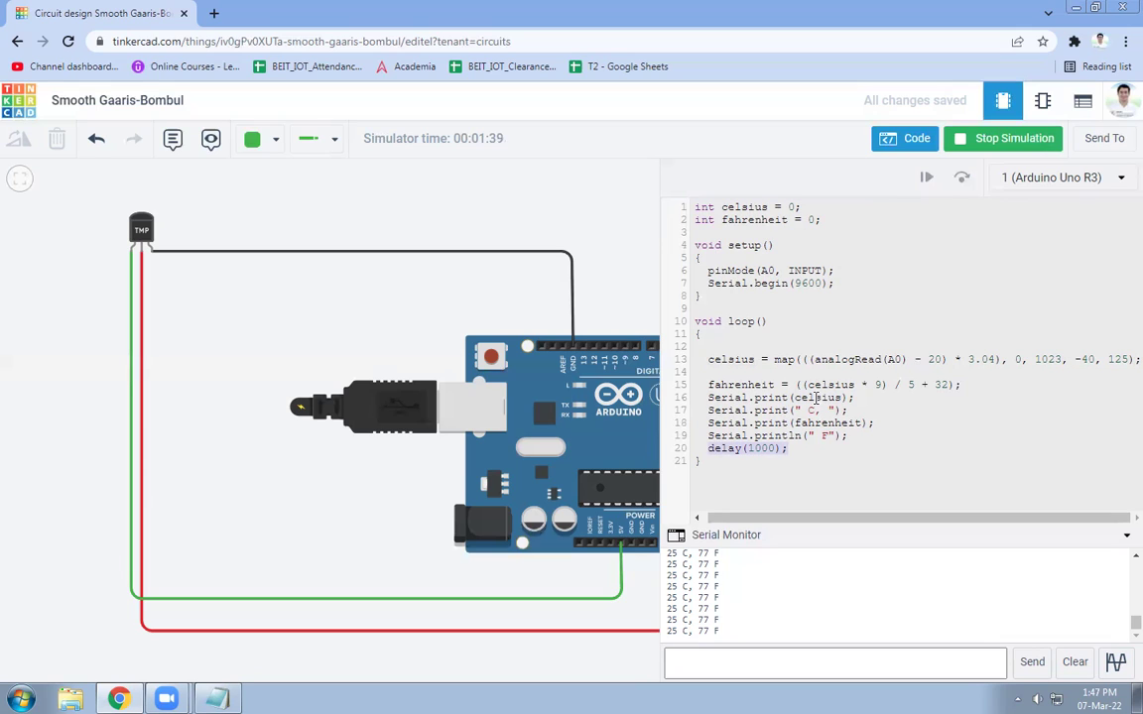
{"action": "left_click", "coordinate": [875, 461]}
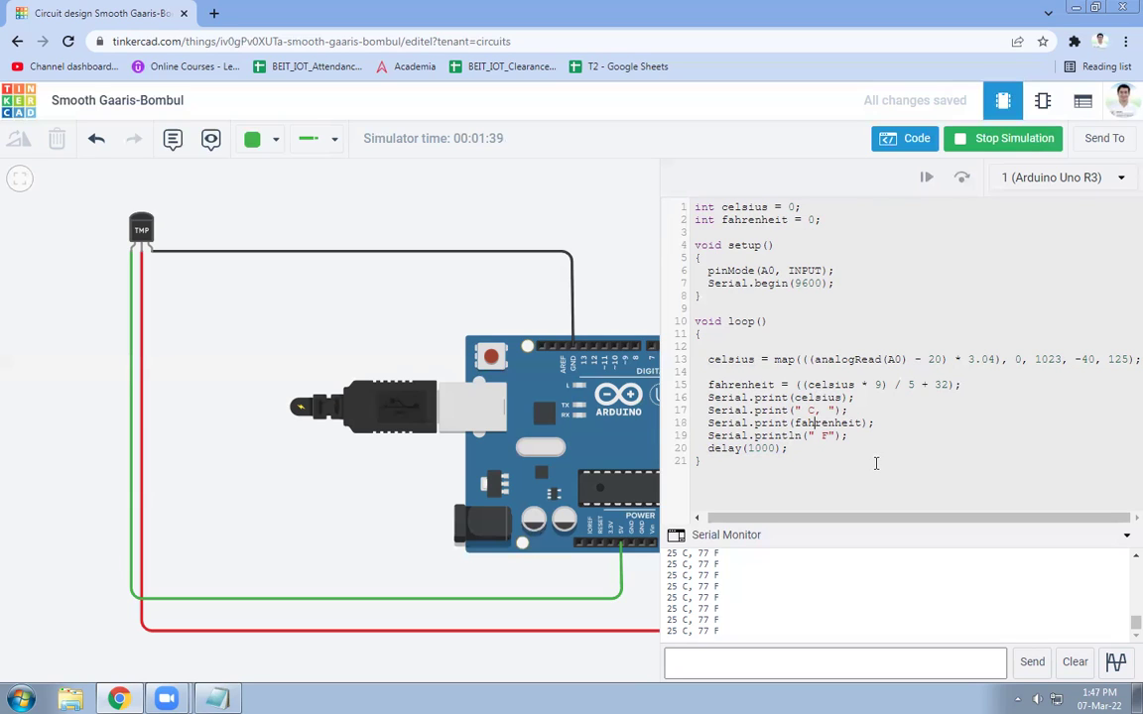
{"action": "left_click", "coordinate": [815, 422]}
{"action": "left_click", "coordinate": [908, 139]}
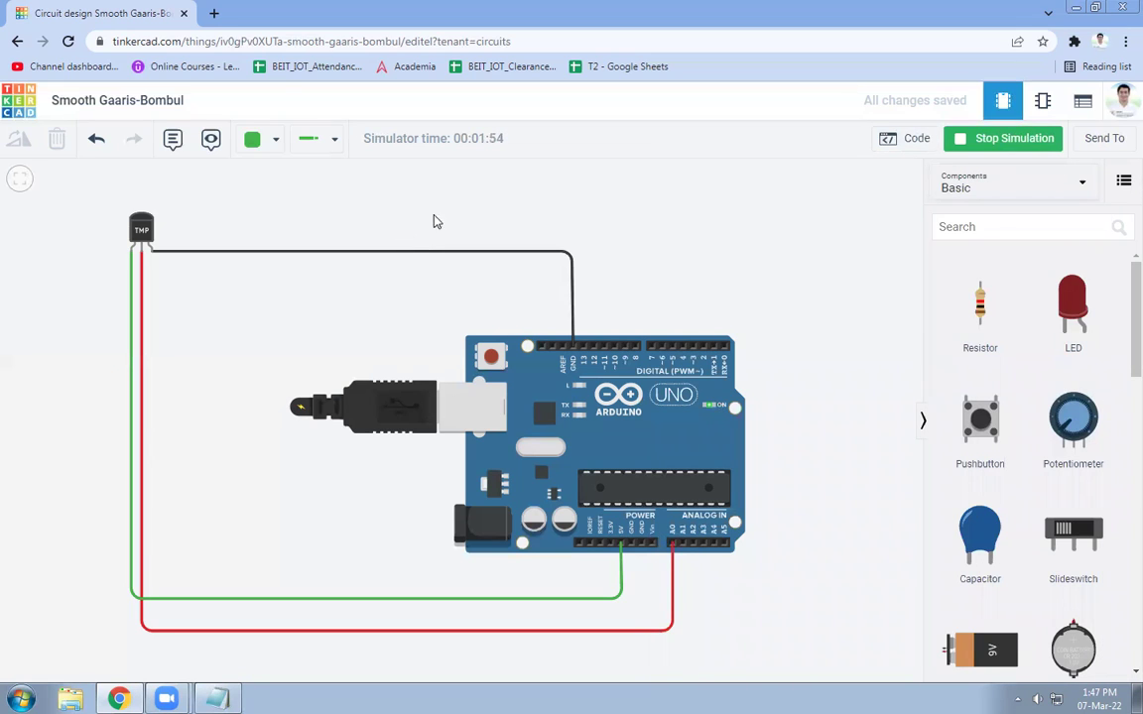
Step: Stop the TMP36 temperature simulation, then open and close the code panel once
{"action": "left_click", "coordinate": [990, 144]}
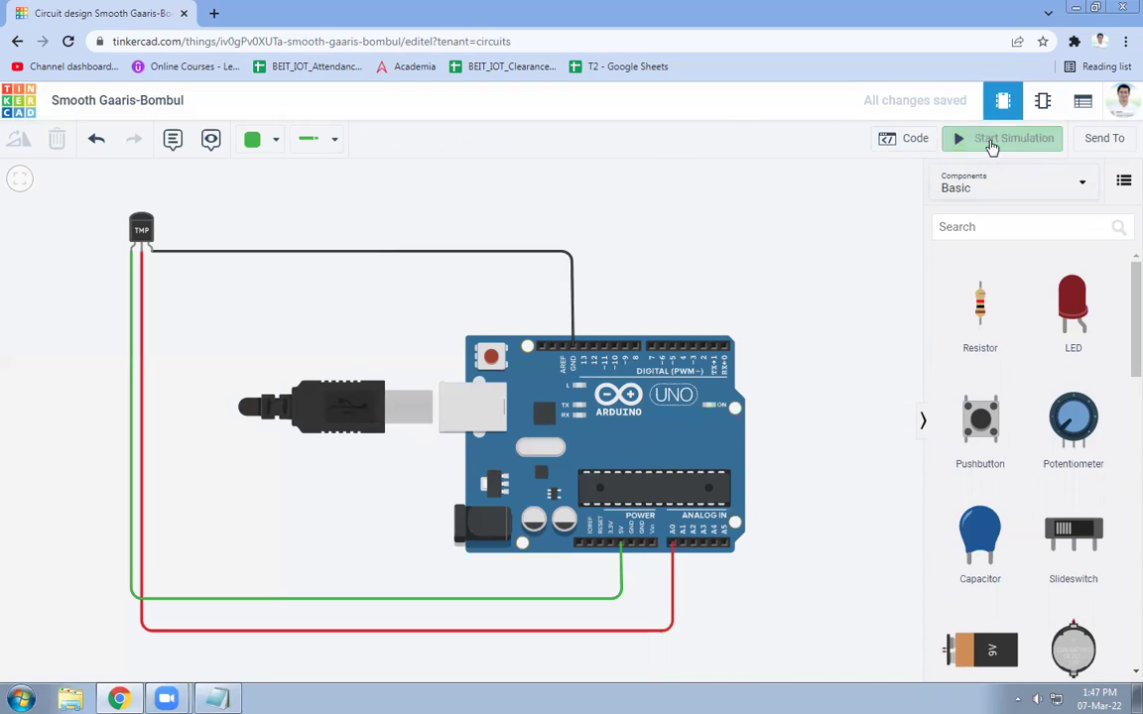
{"action": "left_click", "coordinate": [905, 139]}
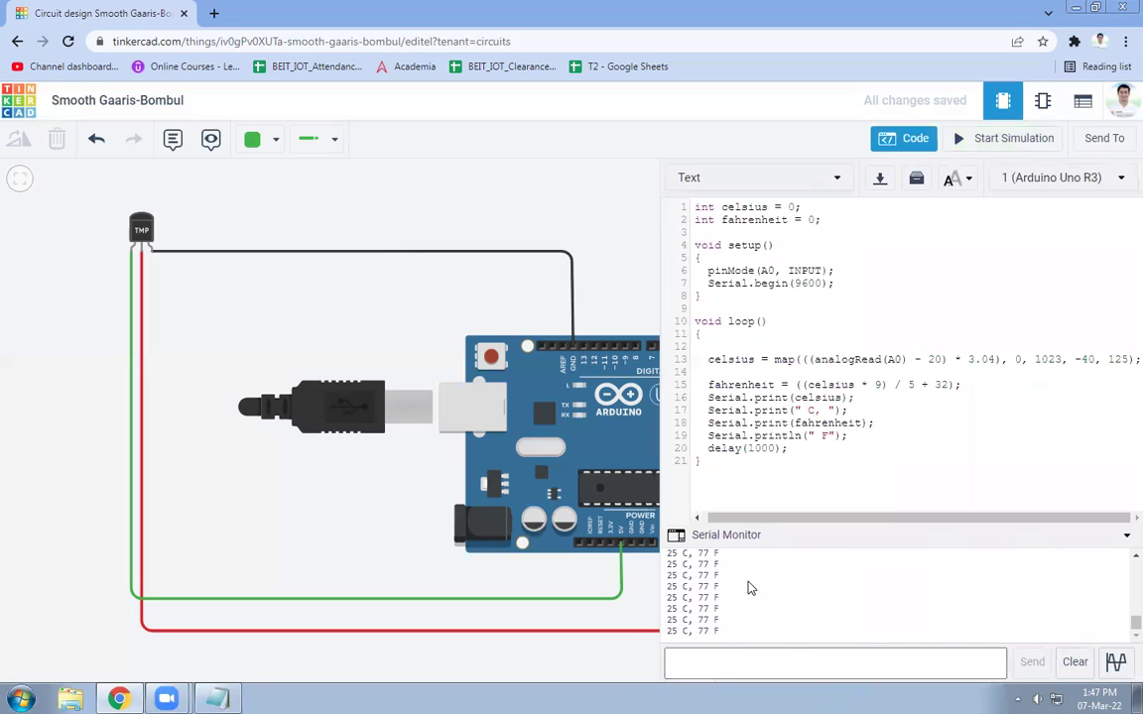
{"action": "left_click", "coordinate": [890, 140]}
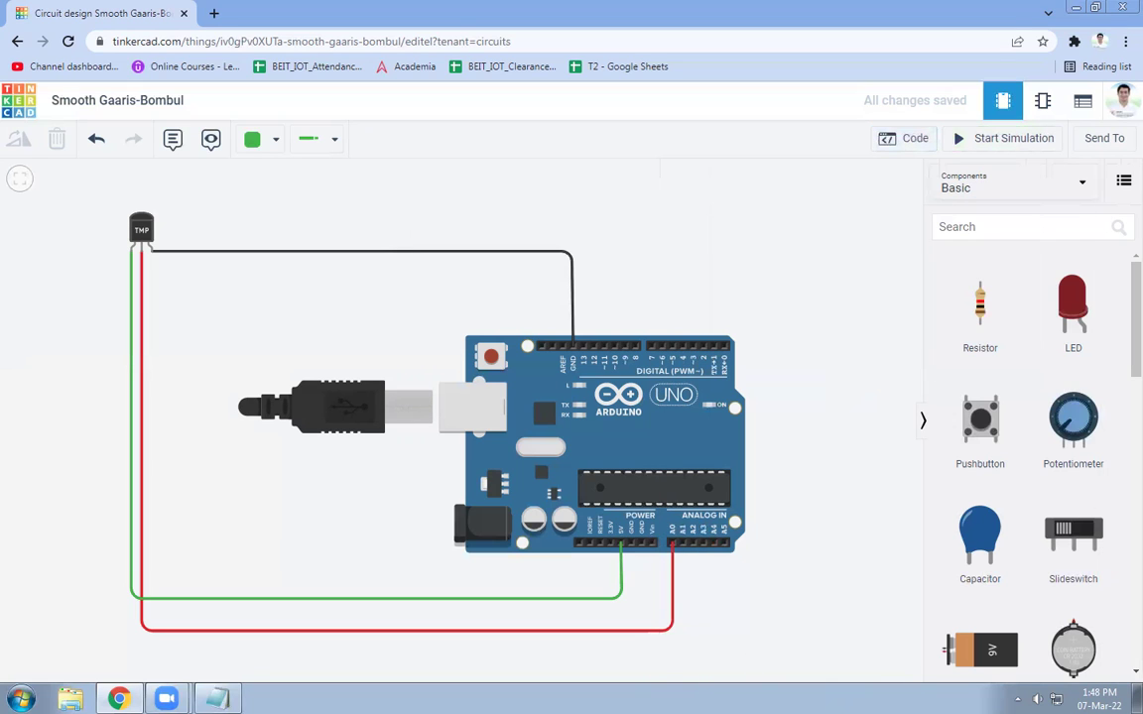